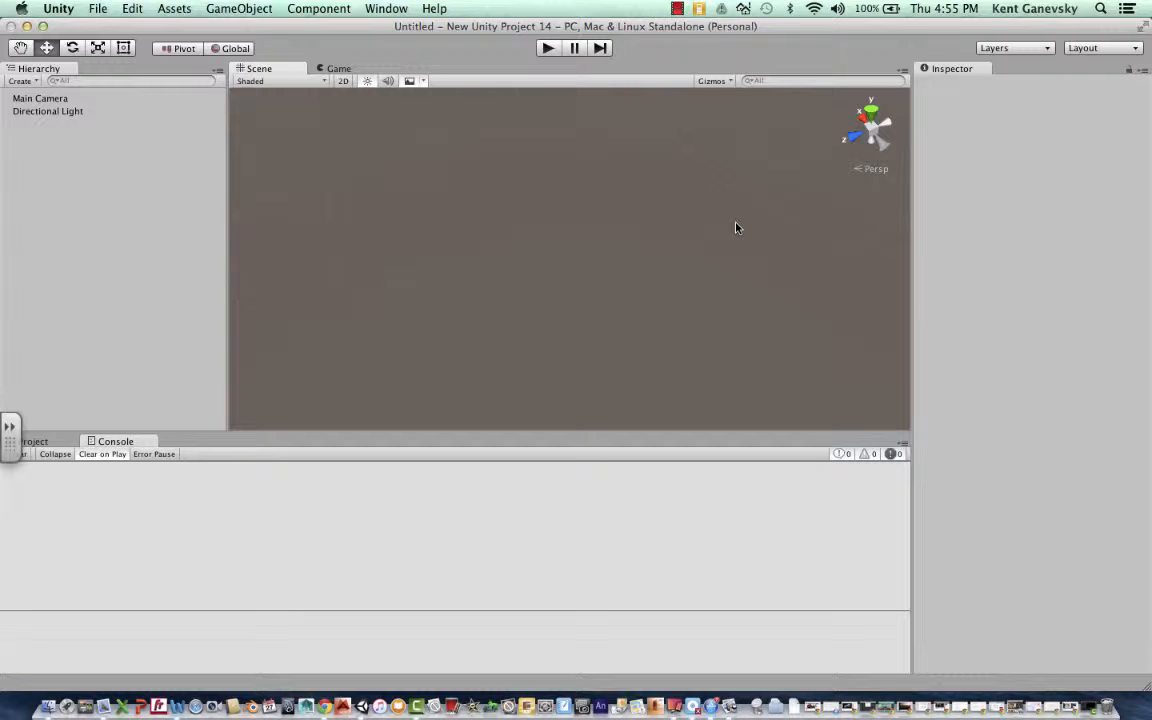
# - Add a cube to the scene and raise it to a Y position of about -1.67
pyautogui.click(241, 8)
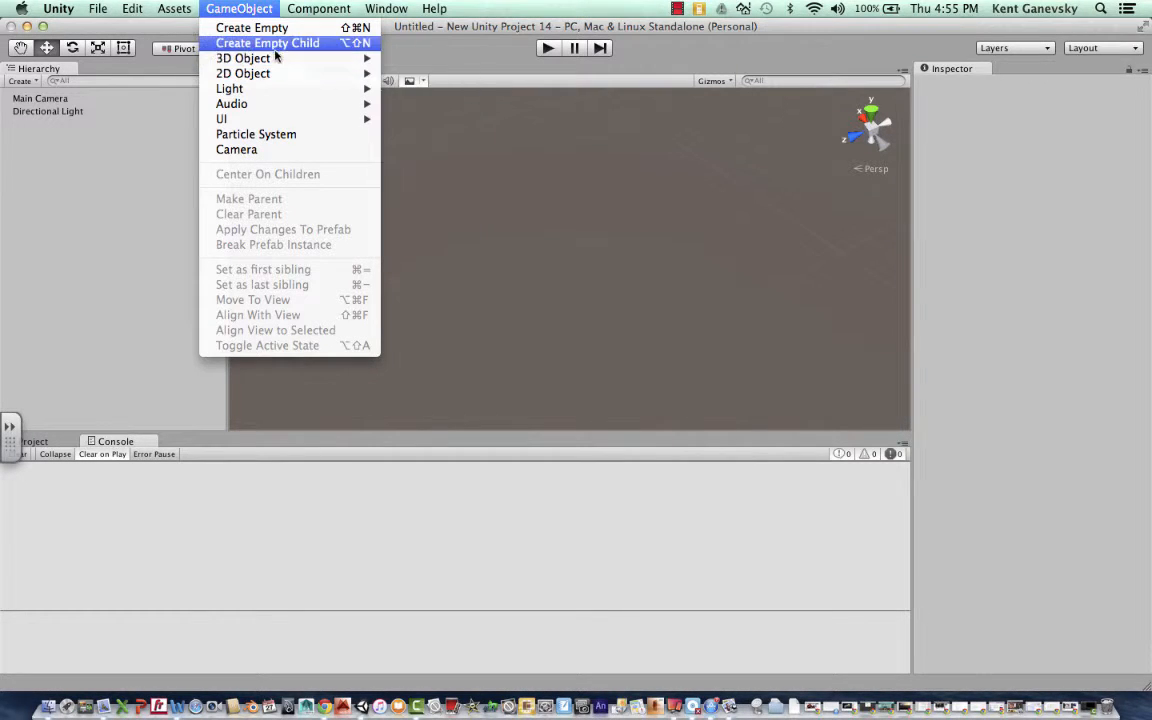
pyautogui.moveTo(276, 59)
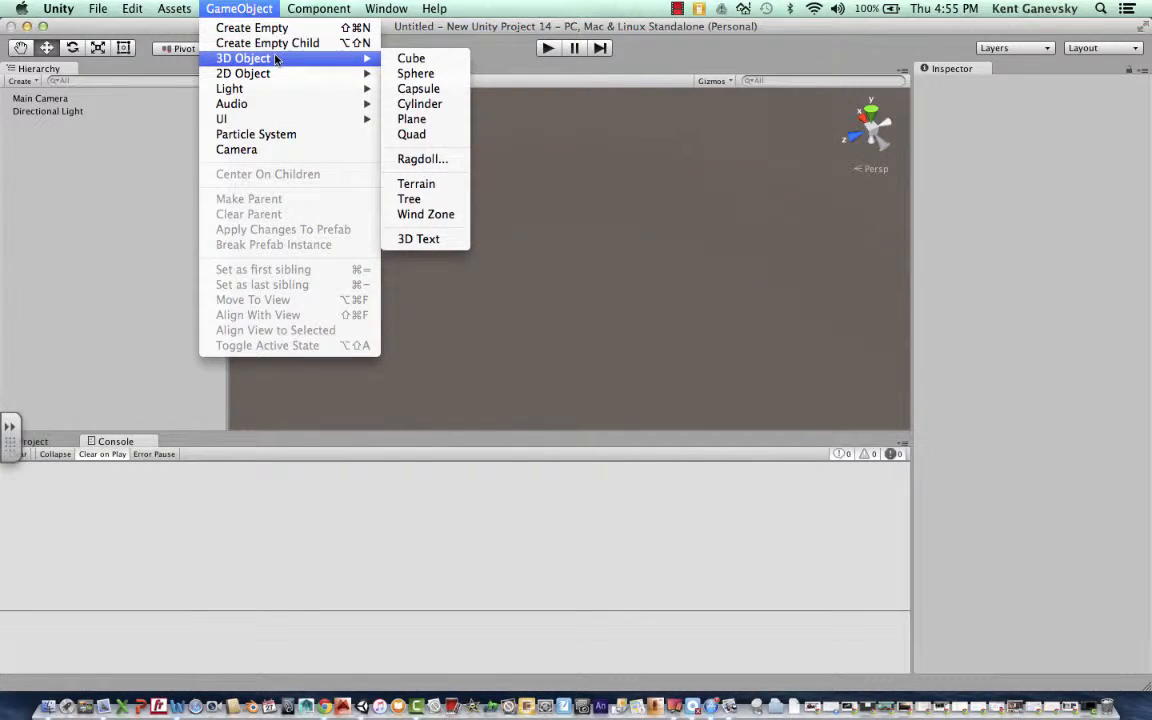
pyautogui.click(411, 58)
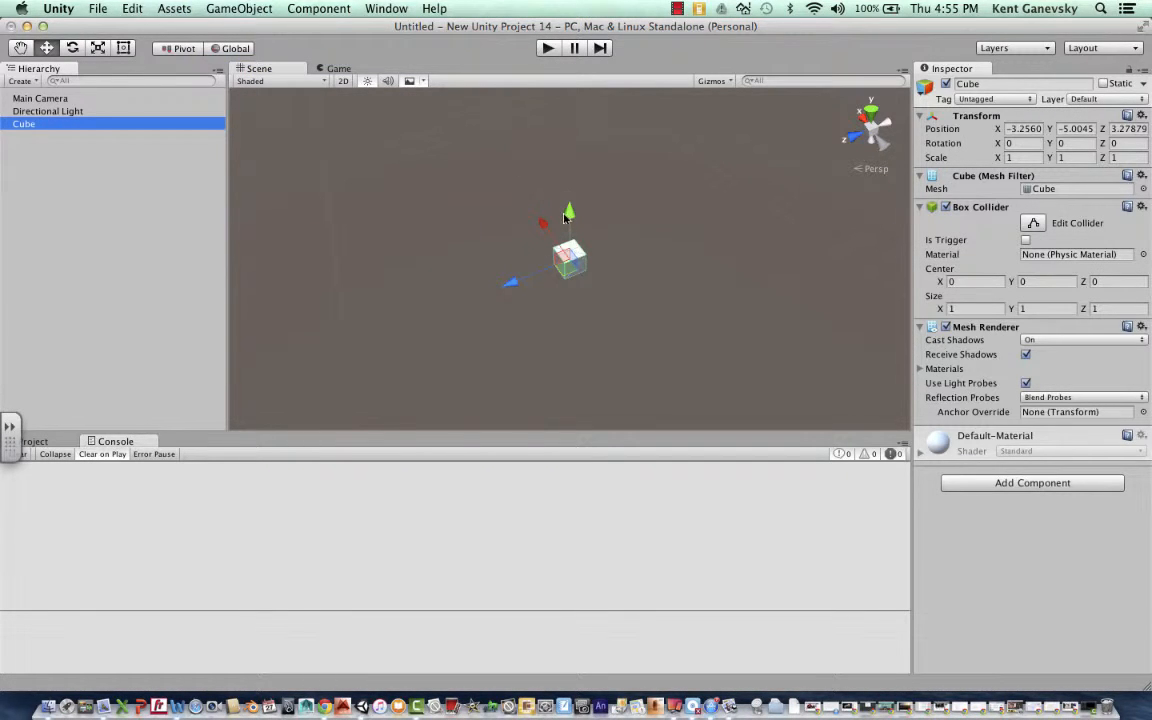
pyautogui.moveTo(571, 220); pyautogui.dragTo(521, 143)
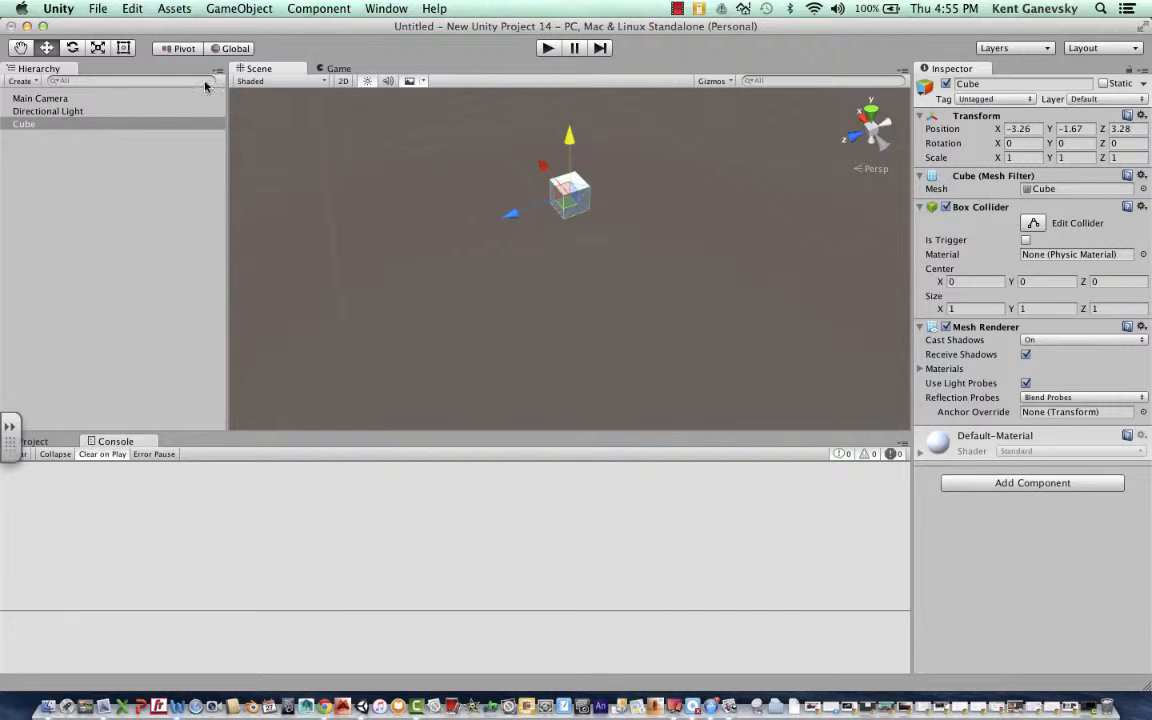
# - Add a second cube to the scene, directly below the first one, and keep it selected
pyautogui.click(240, 9)
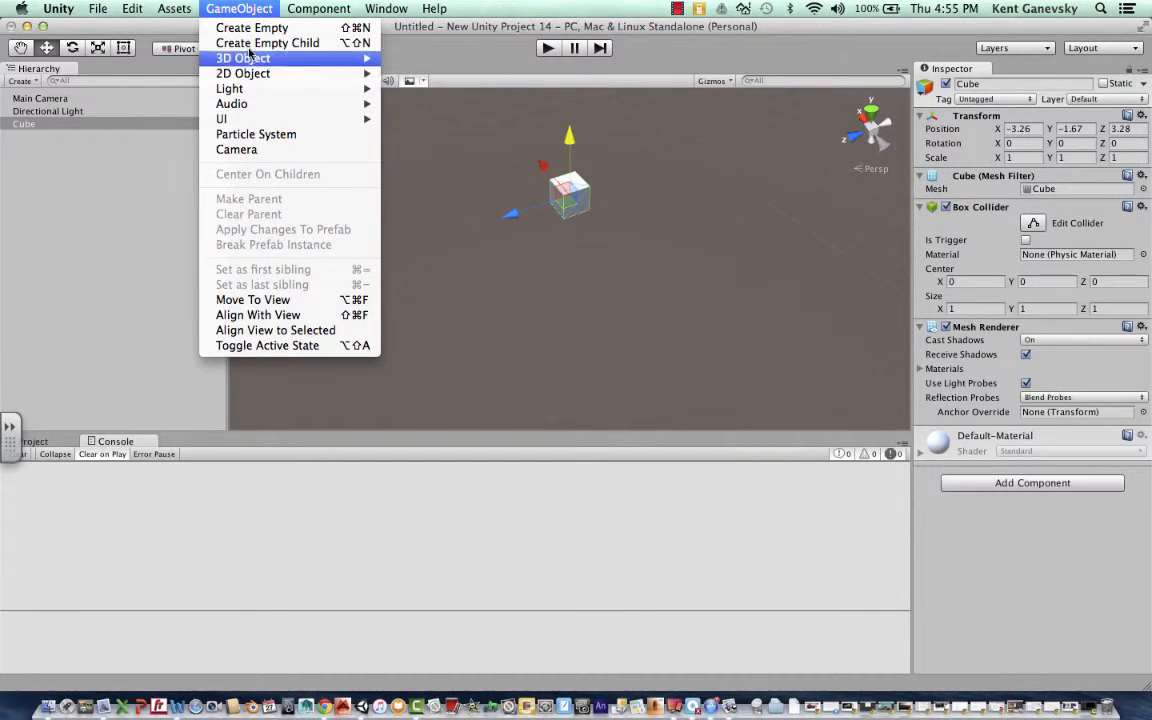
pyautogui.moveTo(256, 77)
pyautogui.moveTo(300, 58)
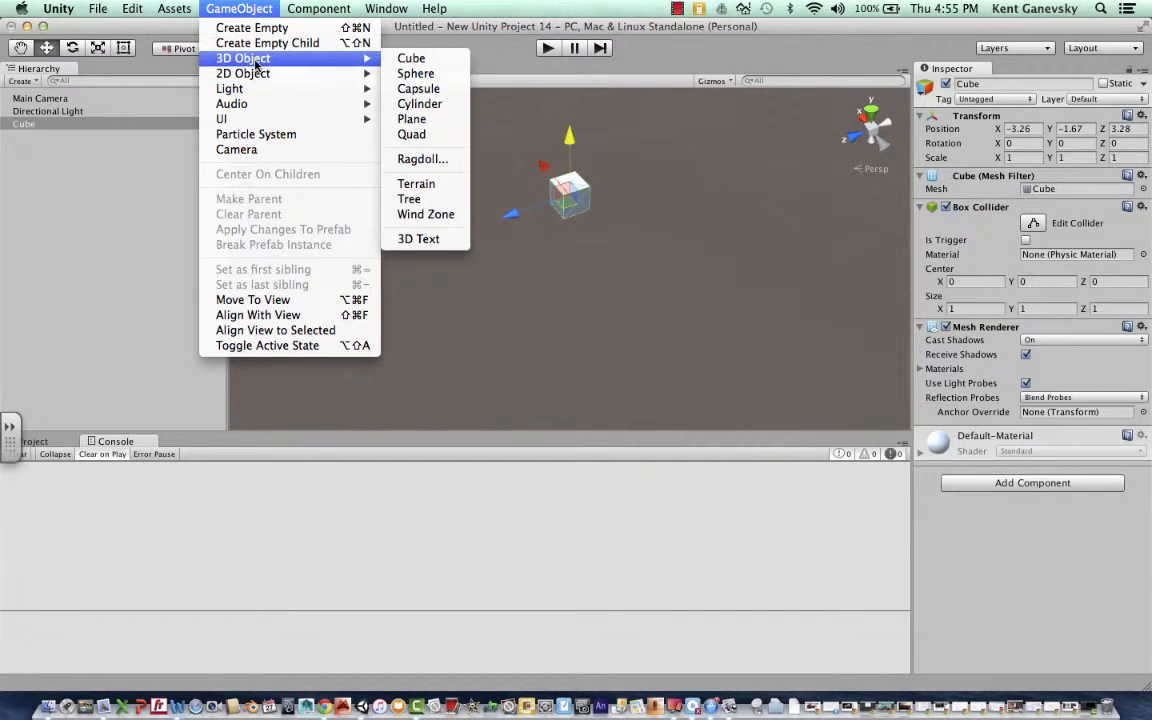
pyautogui.click(412, 58)
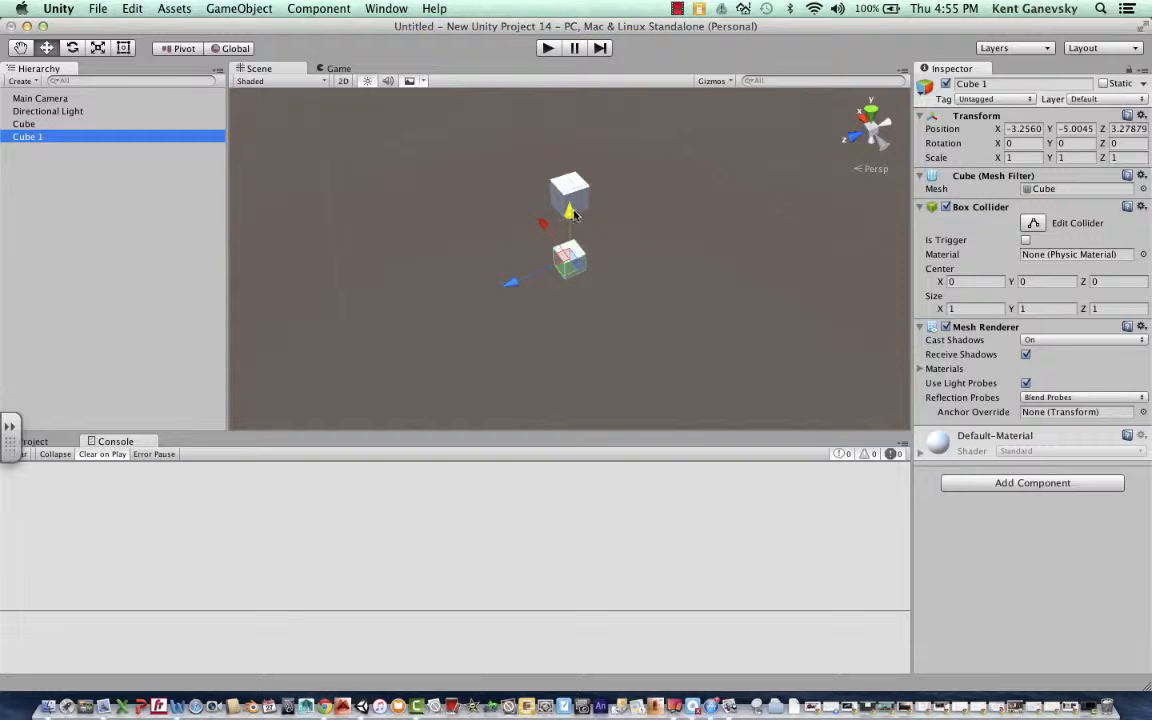
pyautogui.click(572, 266)
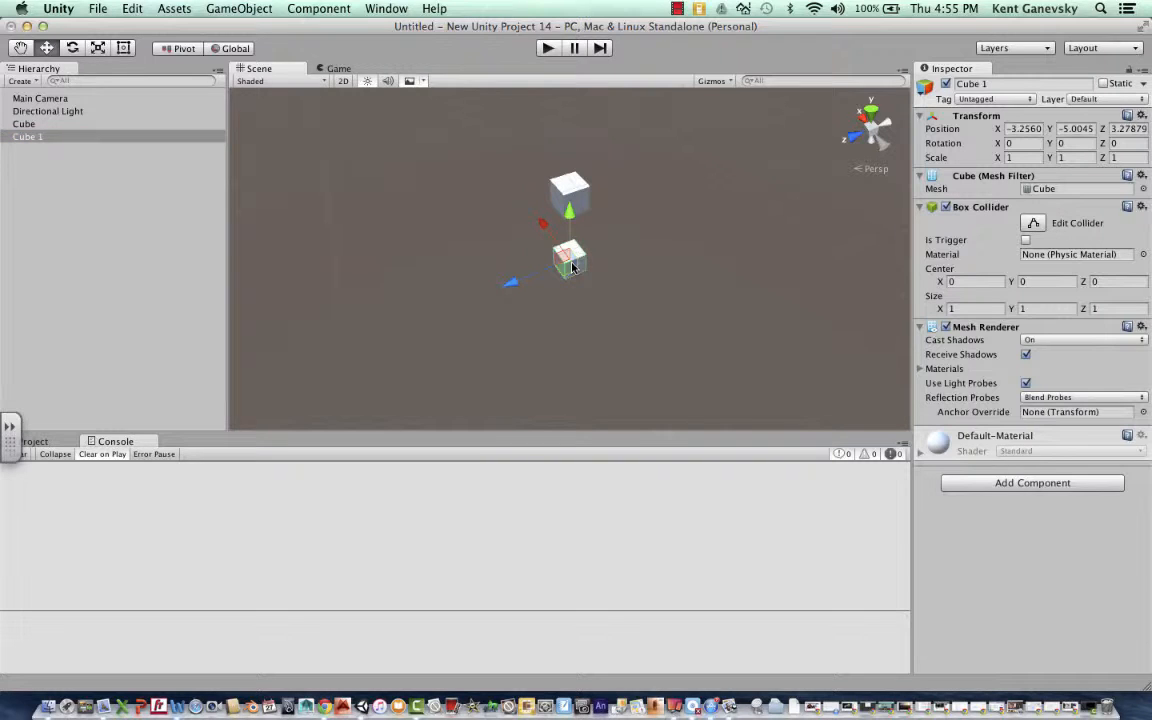
# - Set the second cube's scale to 20 in X and 20 in Z
pyautogui.click(1024, 158)
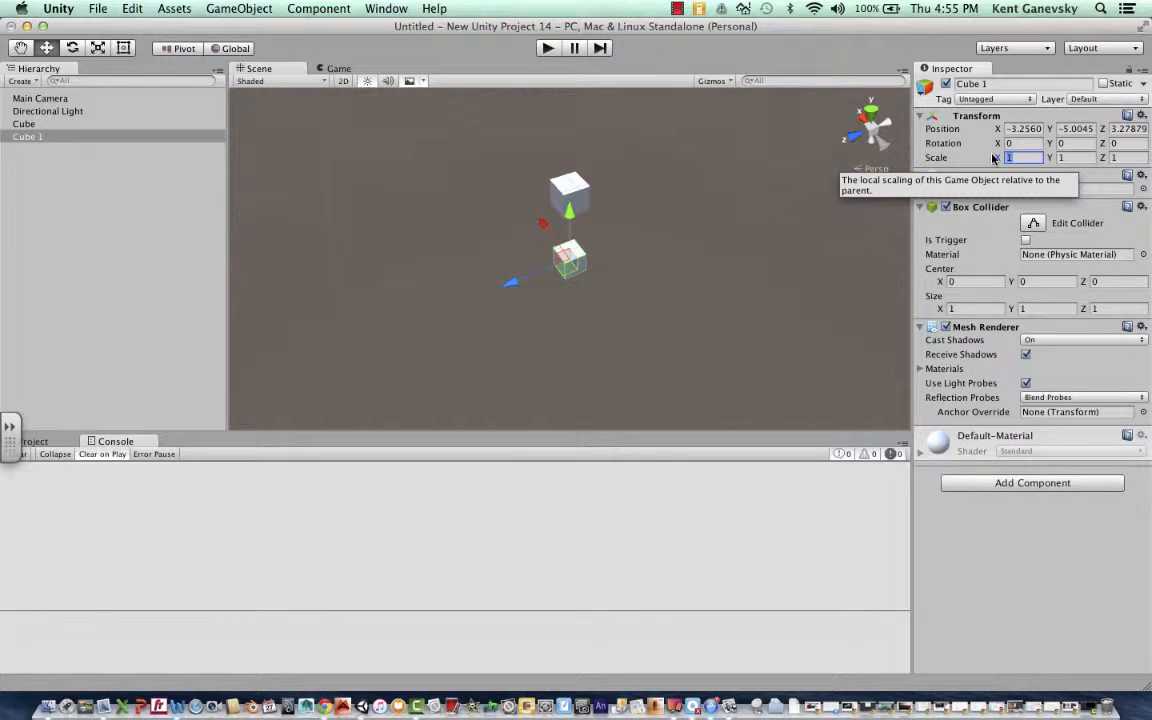
pyautogui.write('20')
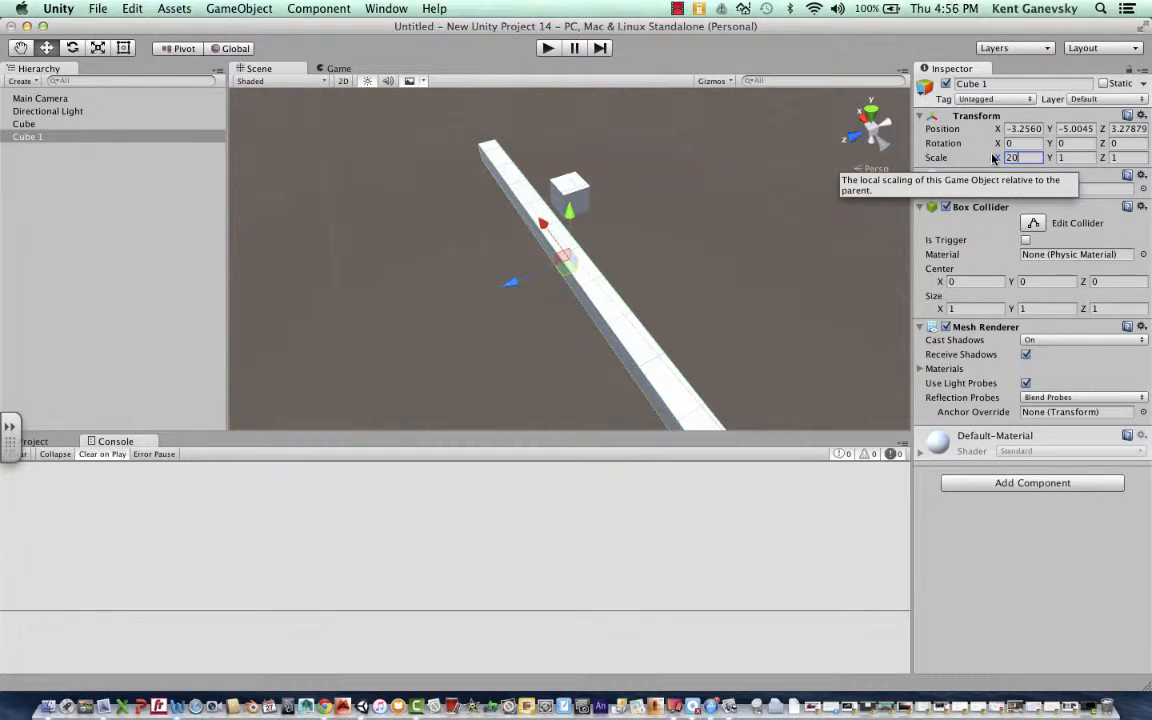
pyautogui.click(1122, 159)
pyautogui.write('2')
pyautogui.press('BackSpace')
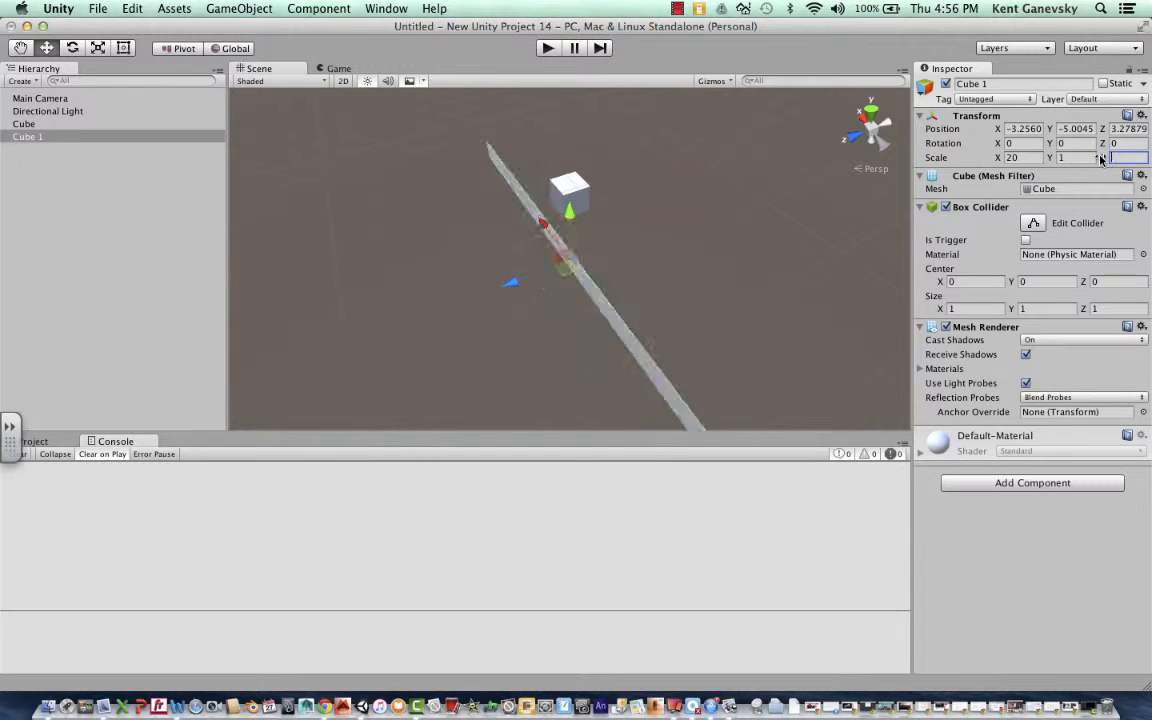
pyautogui.write('20')
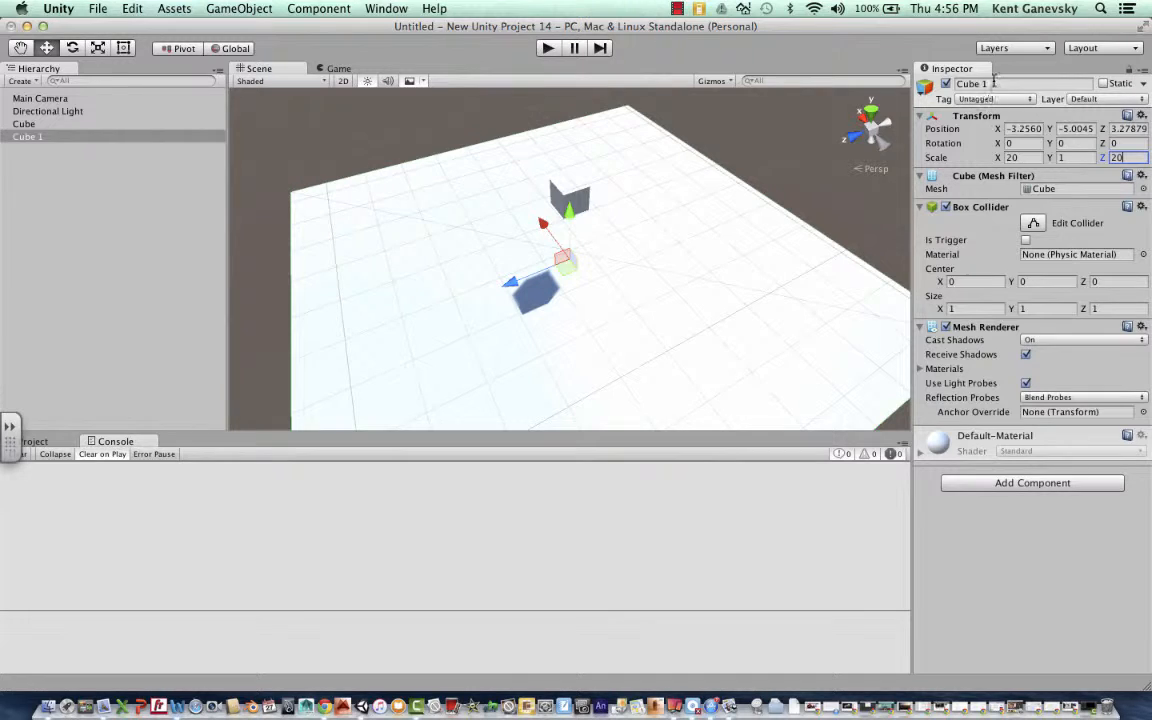
# - Rename the enlarged second cube as terrain
pyautogui.click(972, 84)
pyautogui.press('BackSpace')
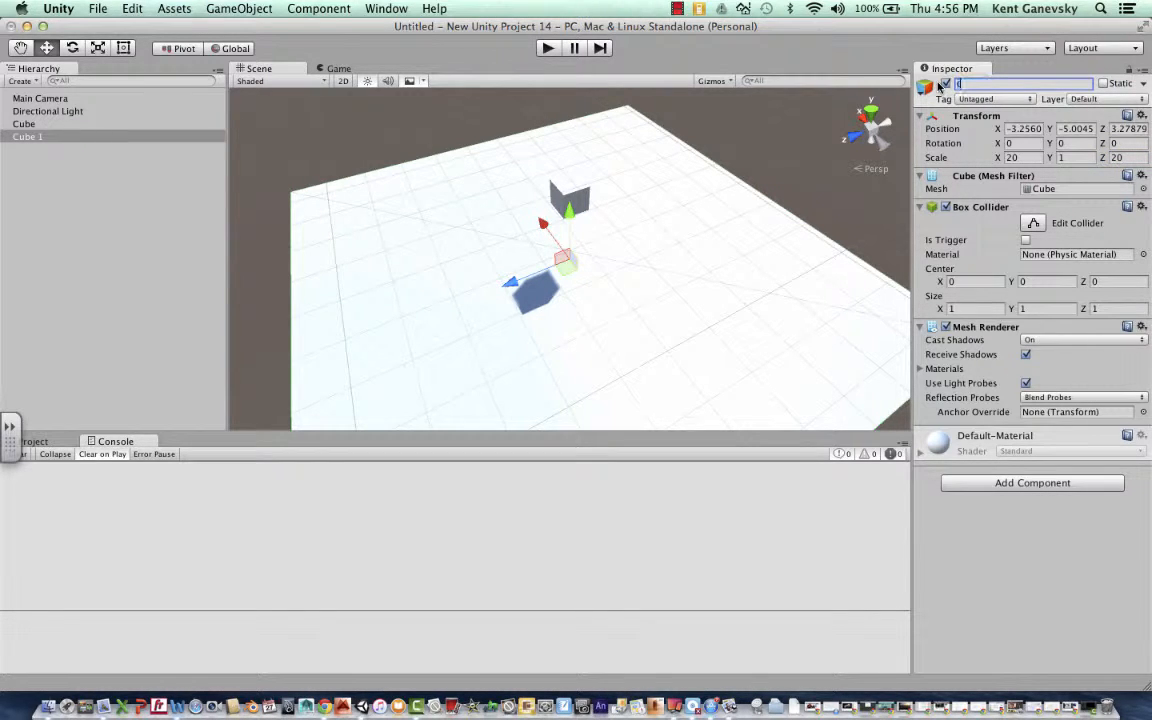
pyautogui.write('terrain')
pyautogui.press('Return')
pyautogui.click(72, 125)
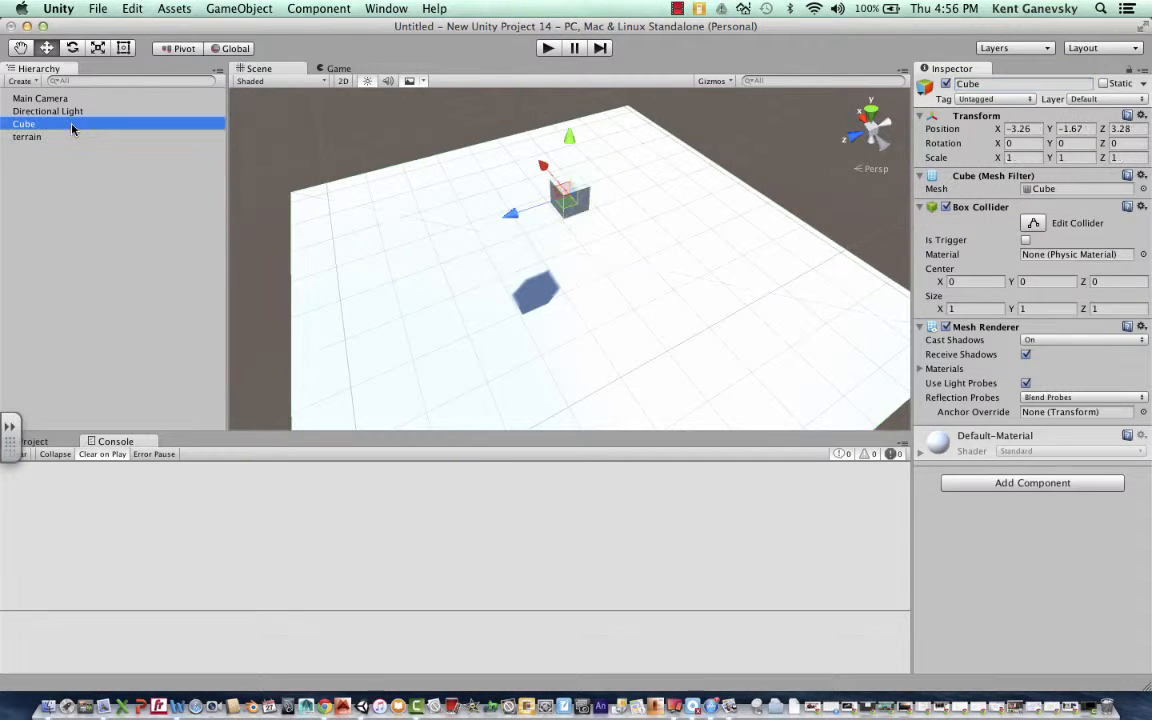
pyautogui.click(63, 139)
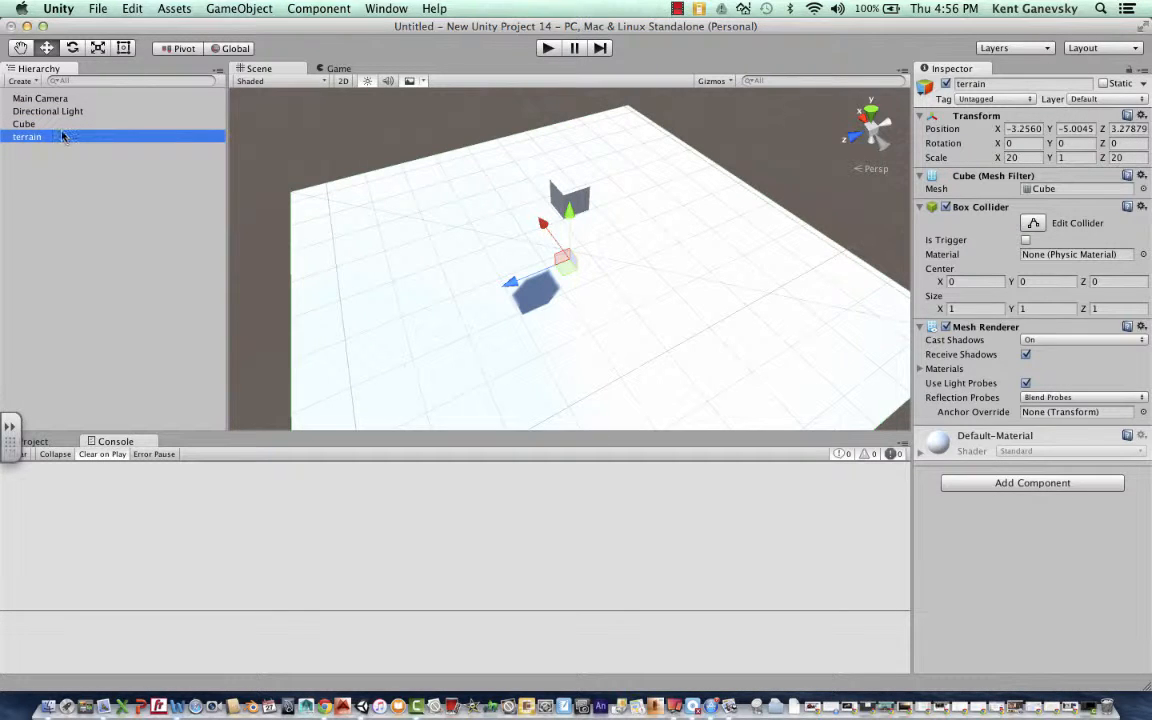
pyautogui.click(60, 125)
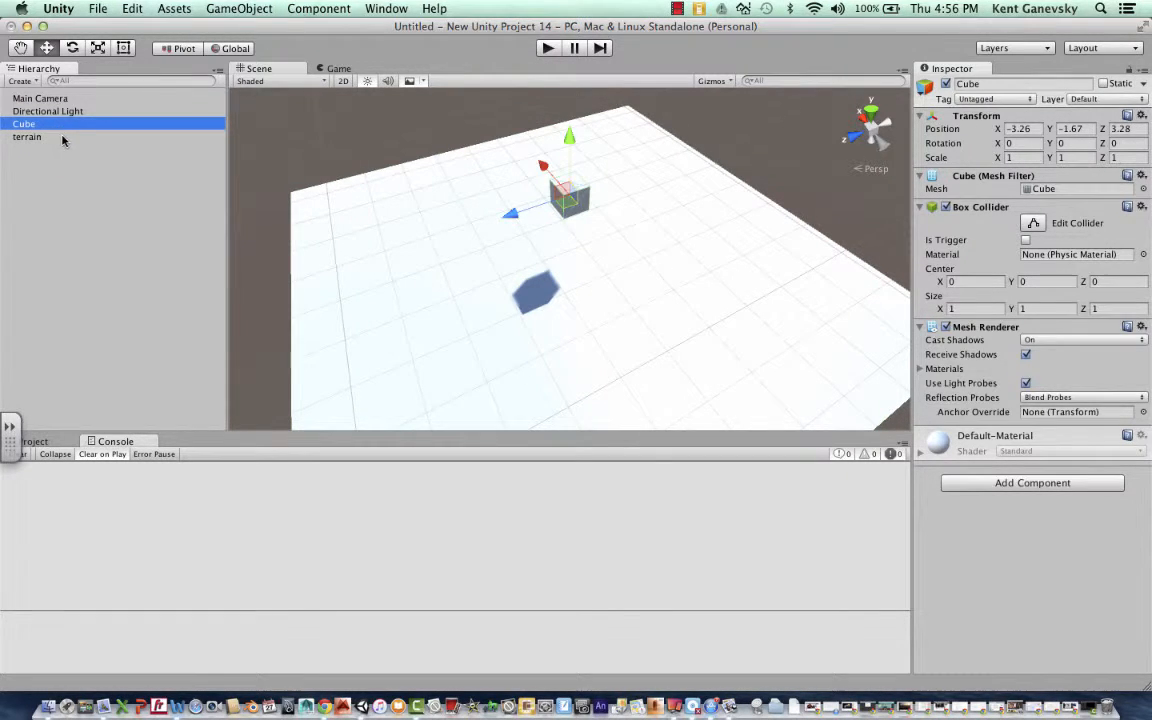
# - Lower the terrain to a Y position of about -5.53 and the small cube to about -1.93
pyautogui.click(61, 138)
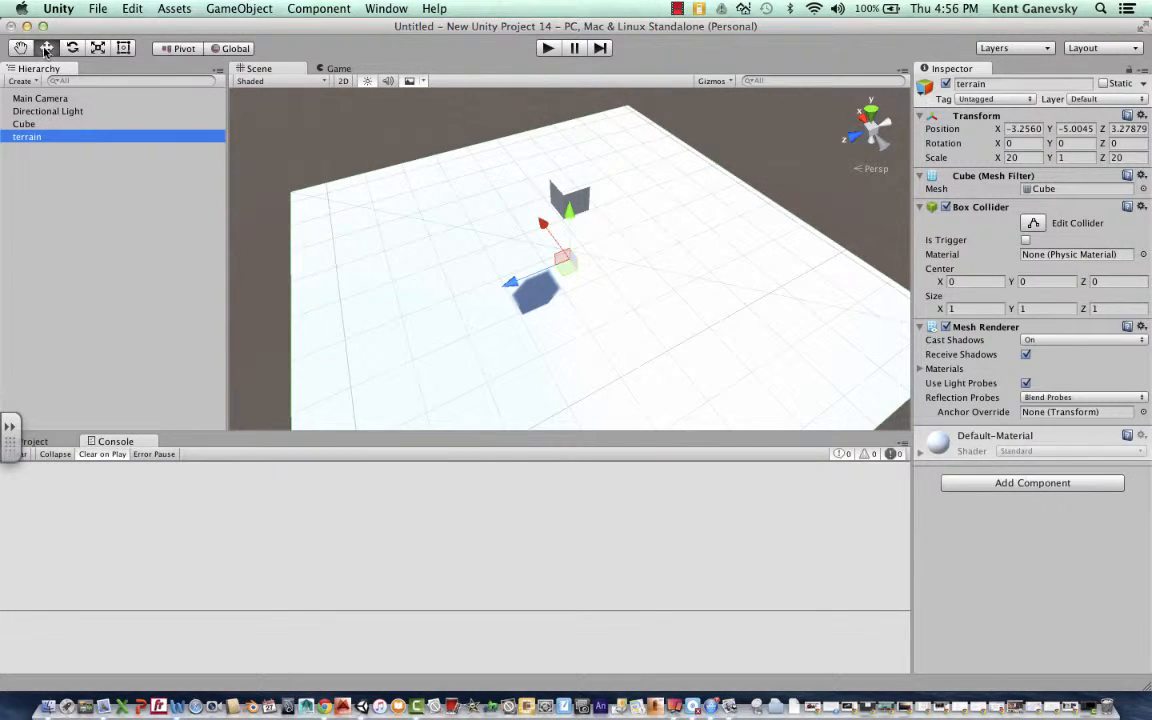
pyautogui.click(509, 179)
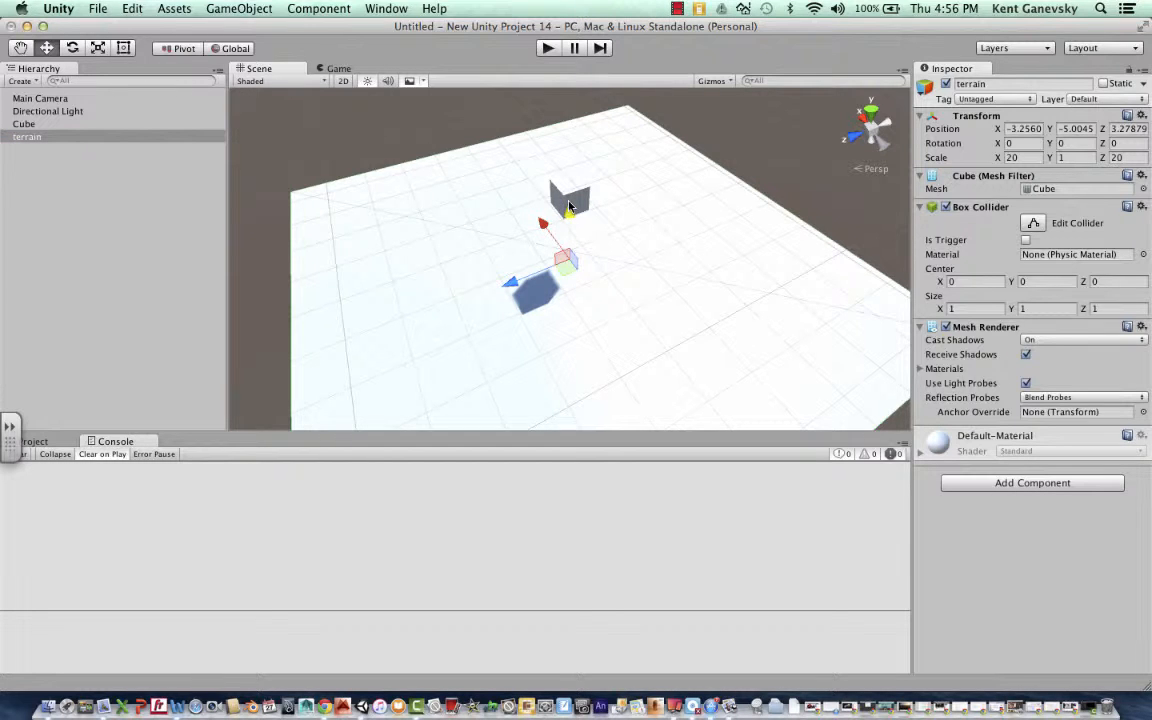
pyautogui.moveTo(575, 222)
pyautogui.mouseDown()
pyautogui.moveTo(575, 196)
pyautogui.moveTo(574, 229)
pyautogui.mouseUp()
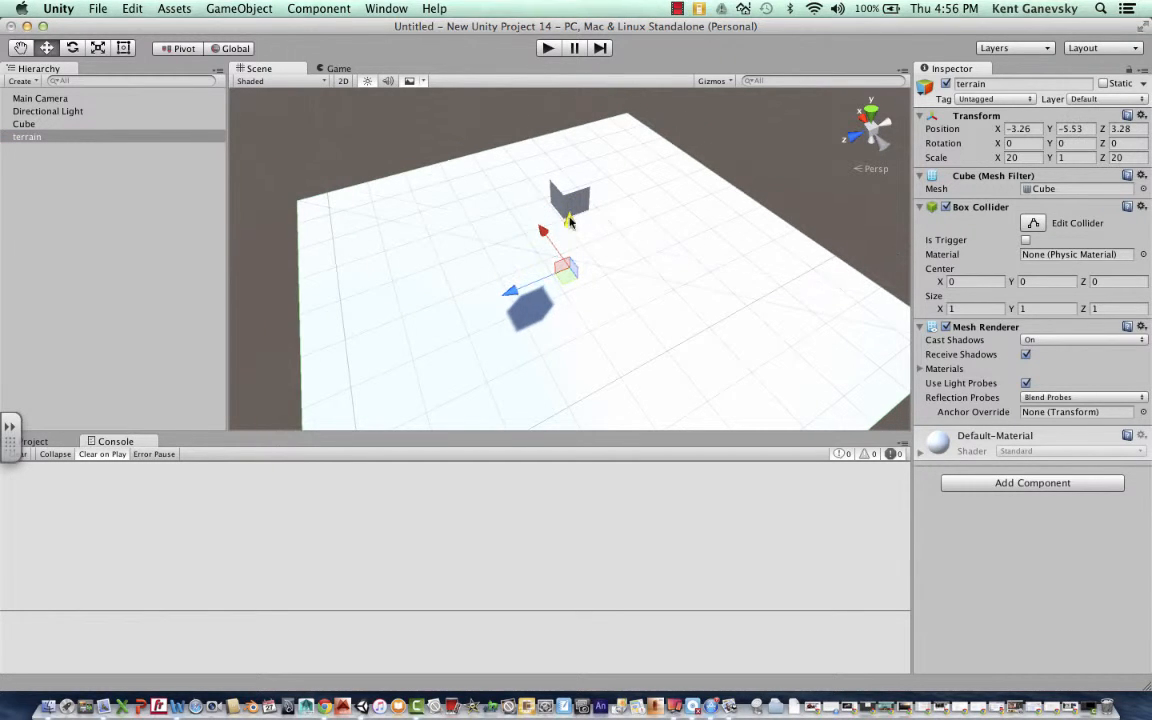
pyautogui.click(571, 203)
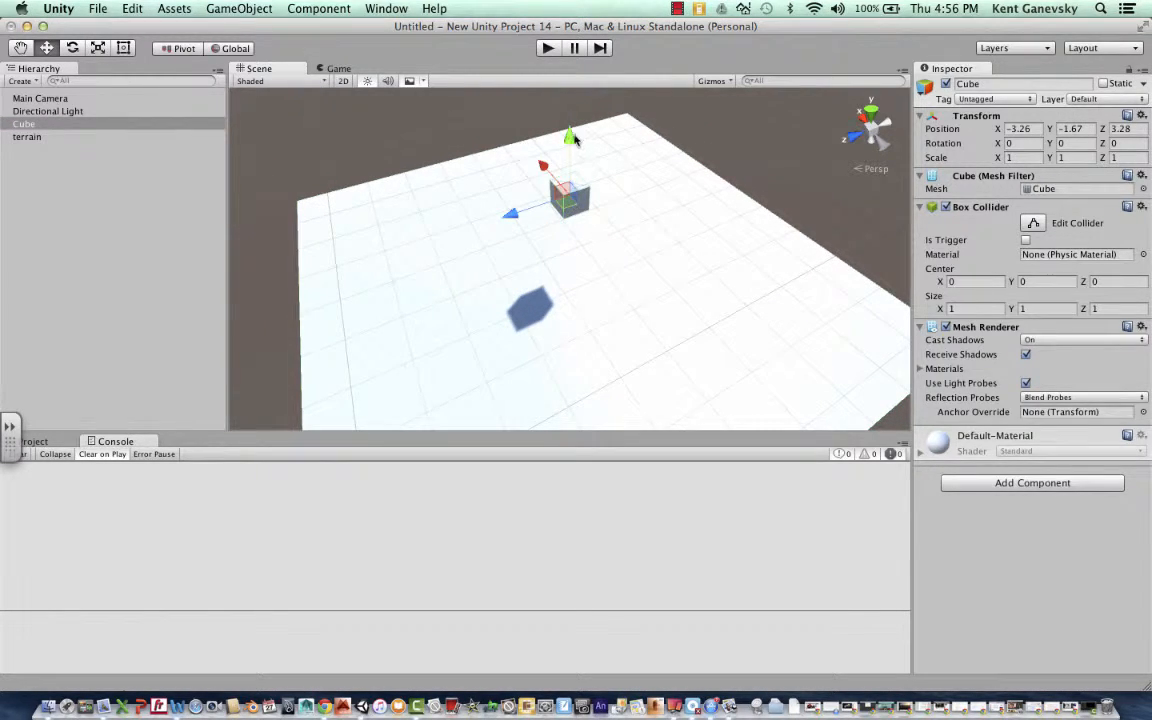
pyautogui.moveTo(570, 134)
pyautogui.mouseDown()
pyautogui.moveTo(571, 150)
pyautogui.moveTo(570, 118)
pyautogui.moveTo(576, 145)
pyautogui.mouseUp()
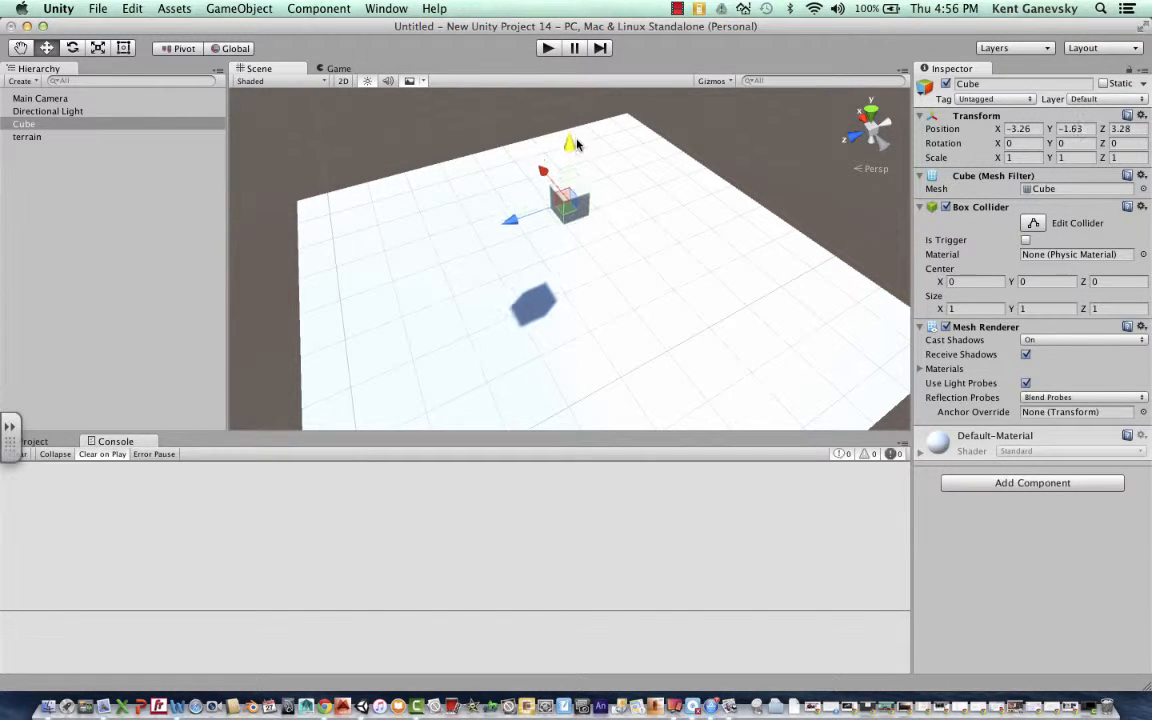
# - Rotate the small cube freehand to about -0.41° in X, -6.94° in Y and -3.36° in Z
pyautogui.click(72, 48)
pyautogui.moveTo(588, 200)
pyautogui.mouseDown()
pyautogui.moveTo(593, 214)
pyautogui.moveTo(590, 197)
pyautogui.mouseUp()
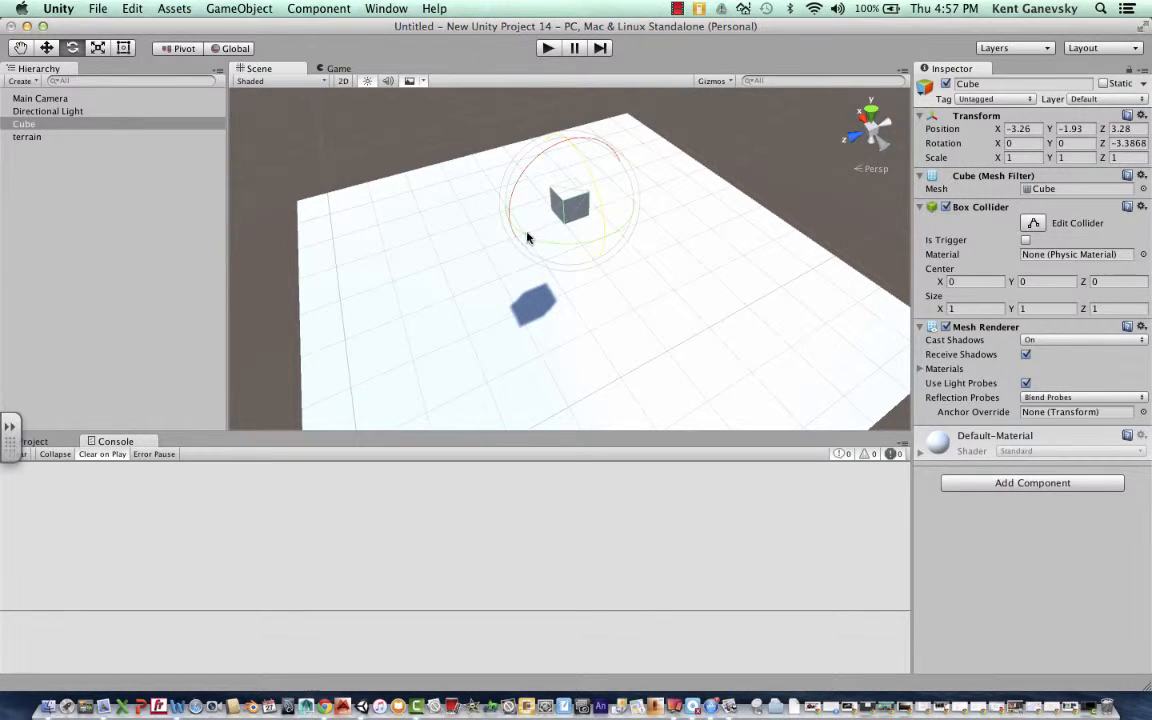
pyautogui.moveTo(527, 236)
pyautogui.mouseDown()
pyautogui.moveTo(550, 240)
pyautogui.moveTo(540, 239)
pyautogui.mouseUp()
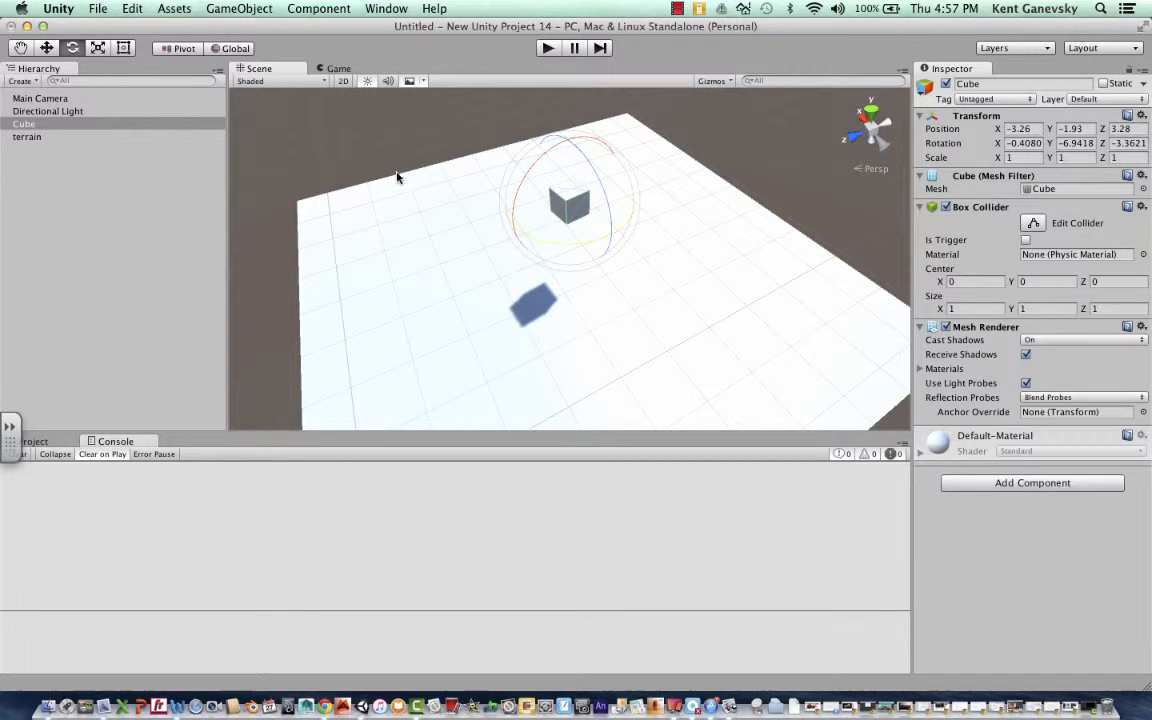
# - Stretch the small cube freehand to a scale of about 1.25 in Z and 1.19 in Y
pyautogui.click(97, 48)
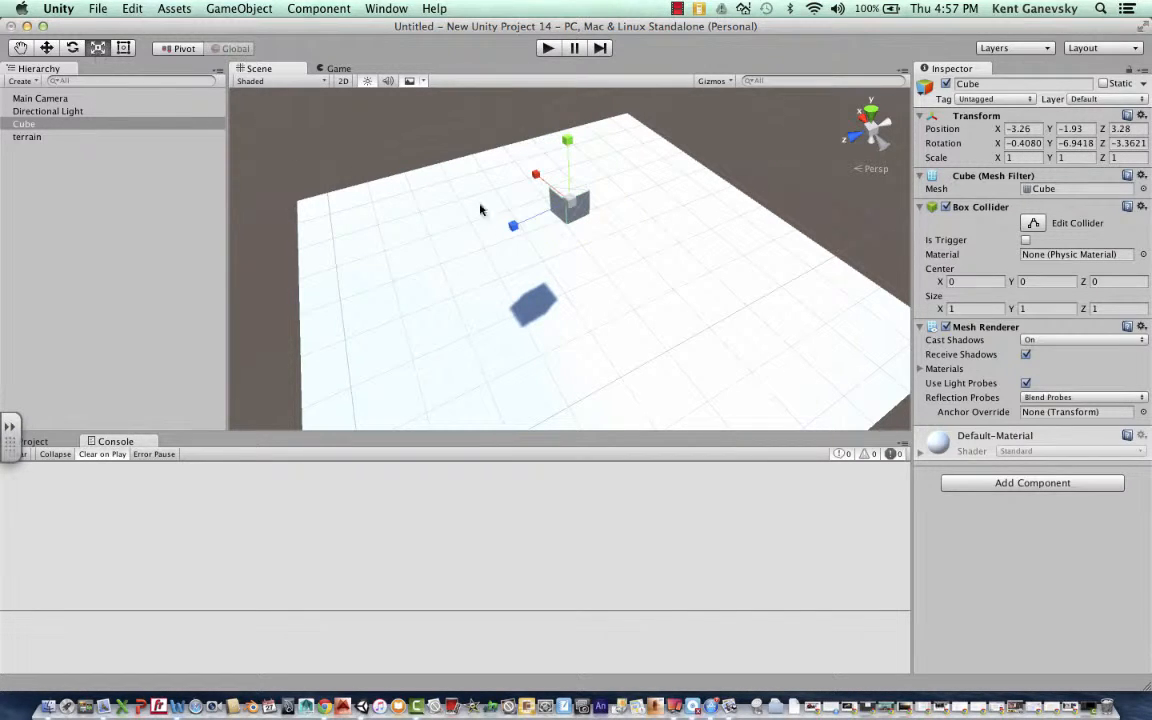
pyautogui.moveTo(510, 230); pyautogui.dragTo(446, 207)
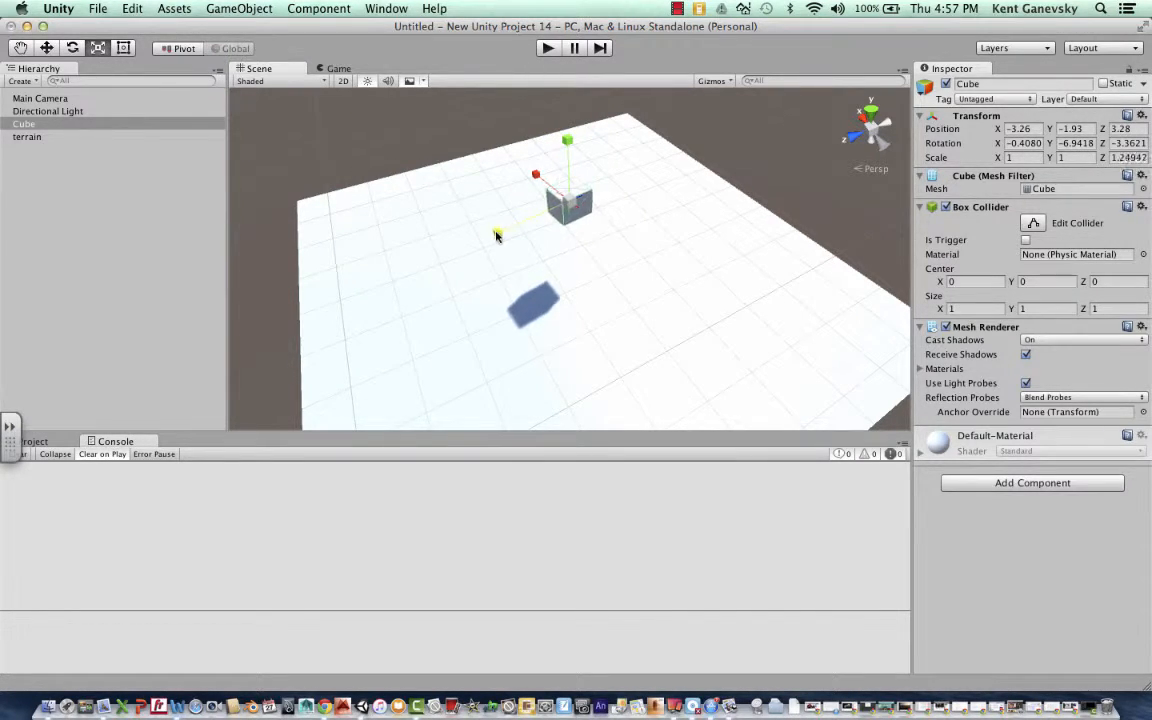
pyautogui.moveTo(565, 146); pyautogui.dragTo(520, 120)
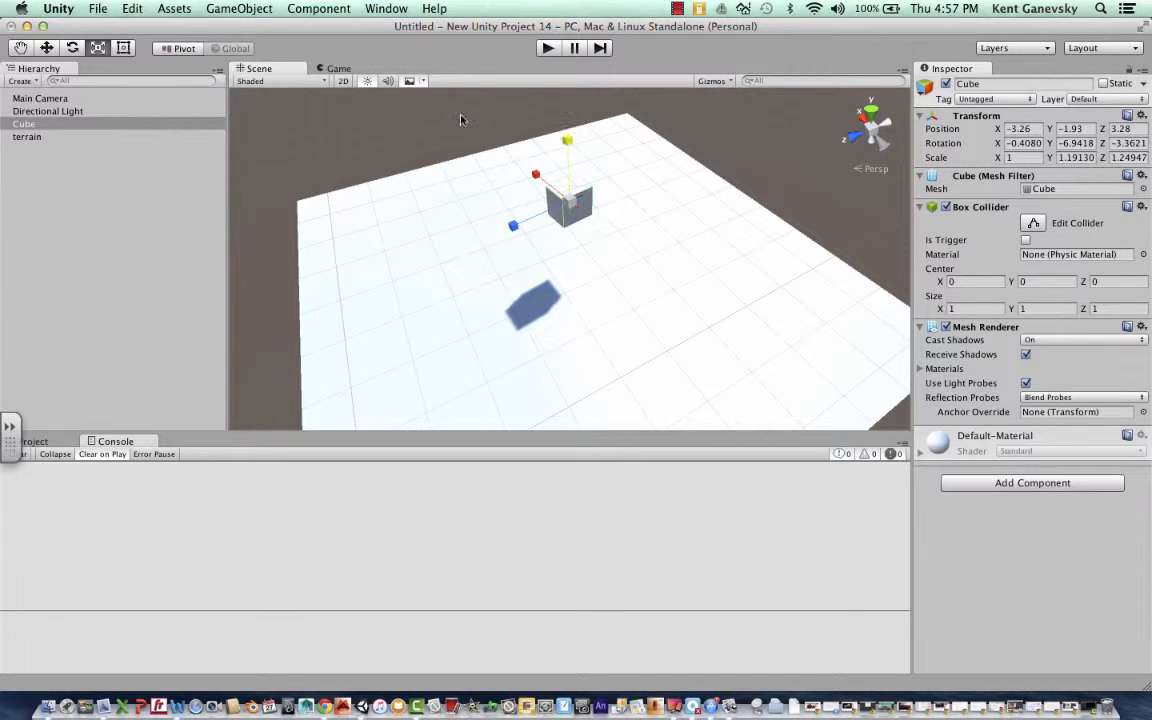
# - Add a Rigidbody physics component to the small cube, toggling Use Gravity off and back on
pyautogui.click(638, 192)
pyautogui.click(582, 203)
pyautogui.click(316, 9)
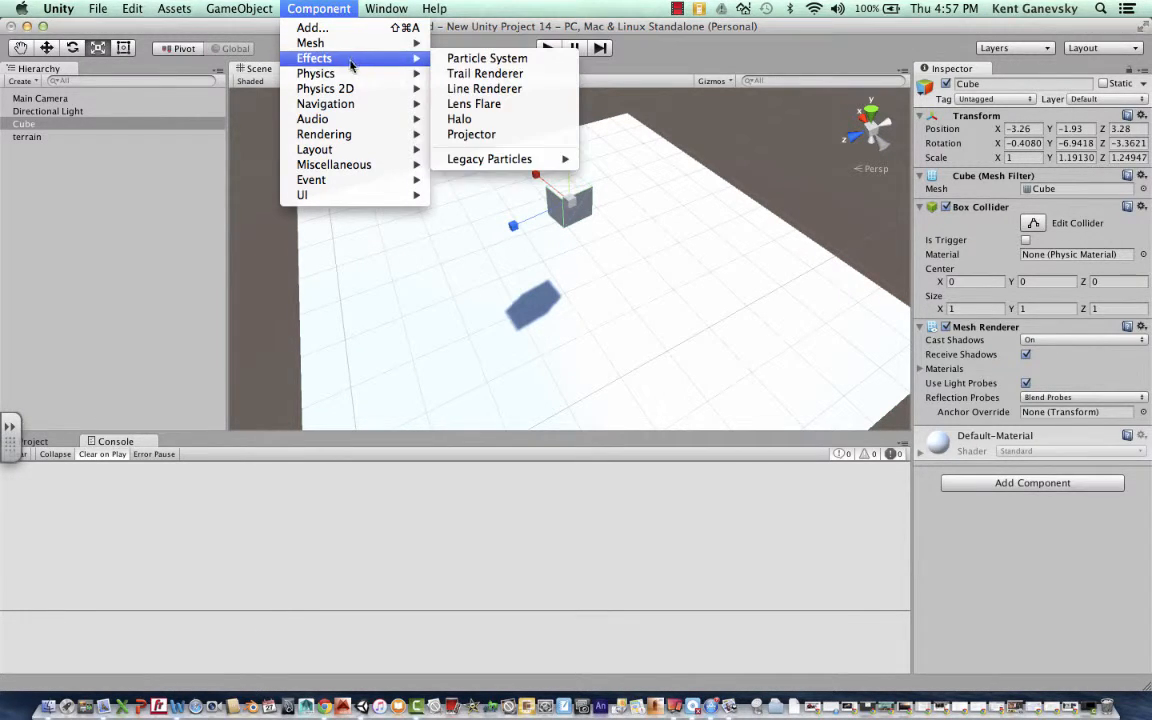
pyautogui.moveTo(350, 78)
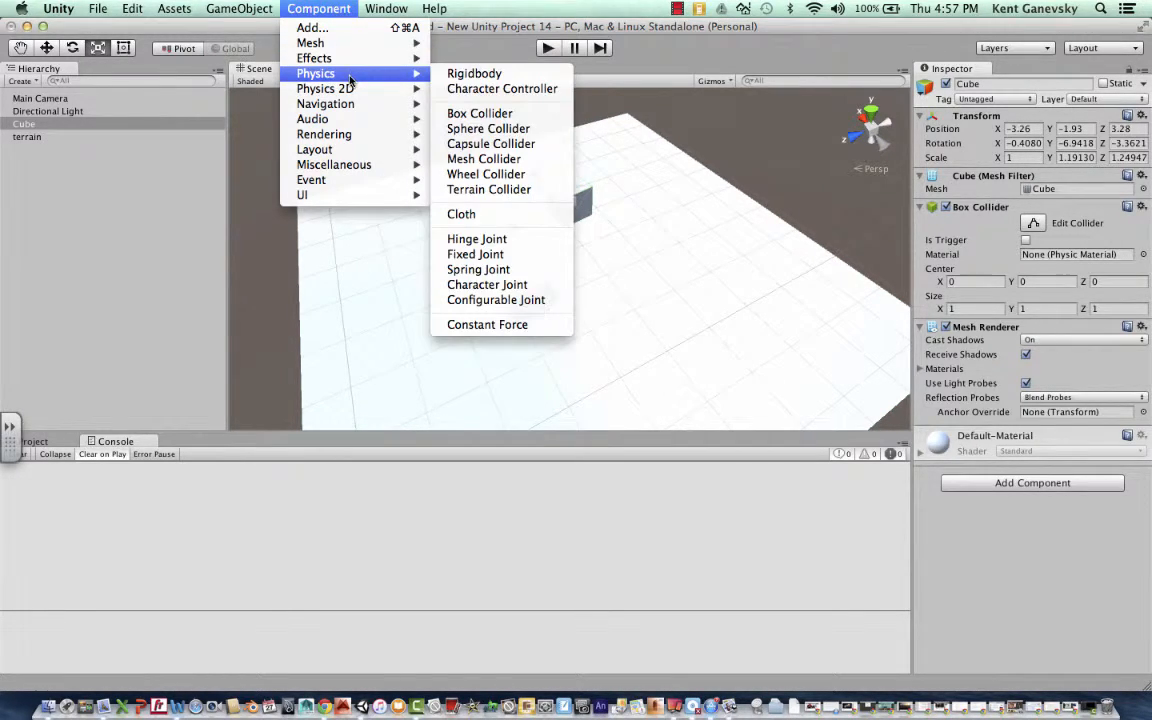
pyautogui.click(460, 76)
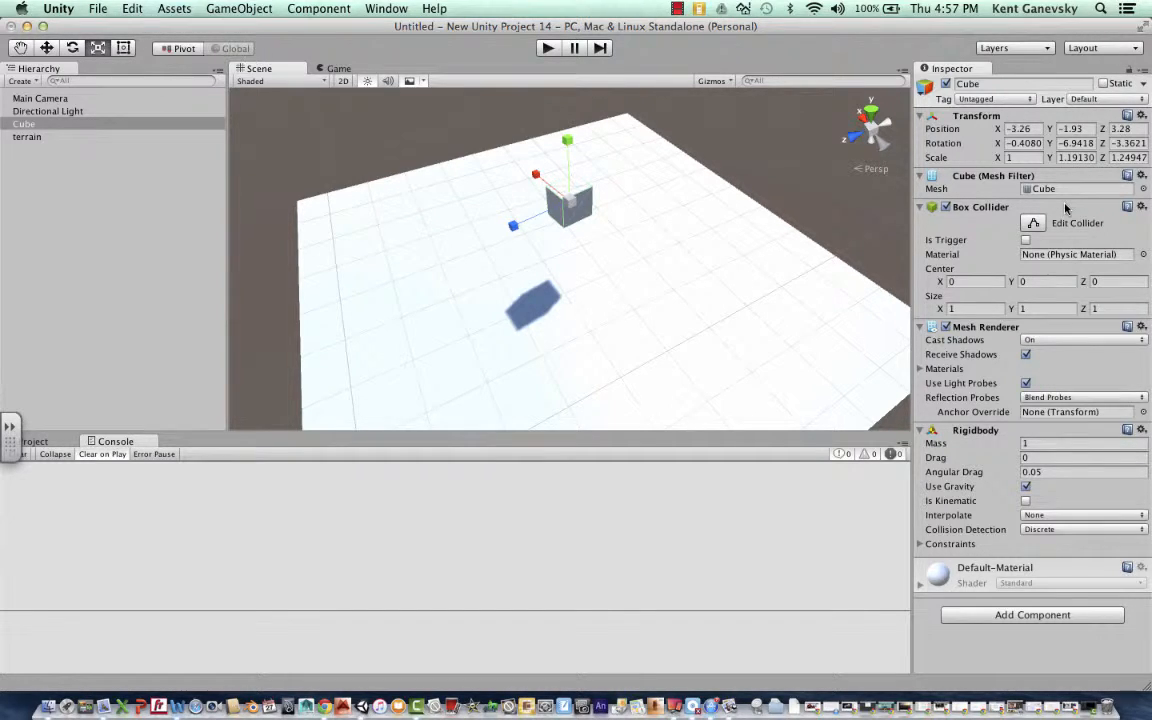
pyautogui.click(1026, 488)
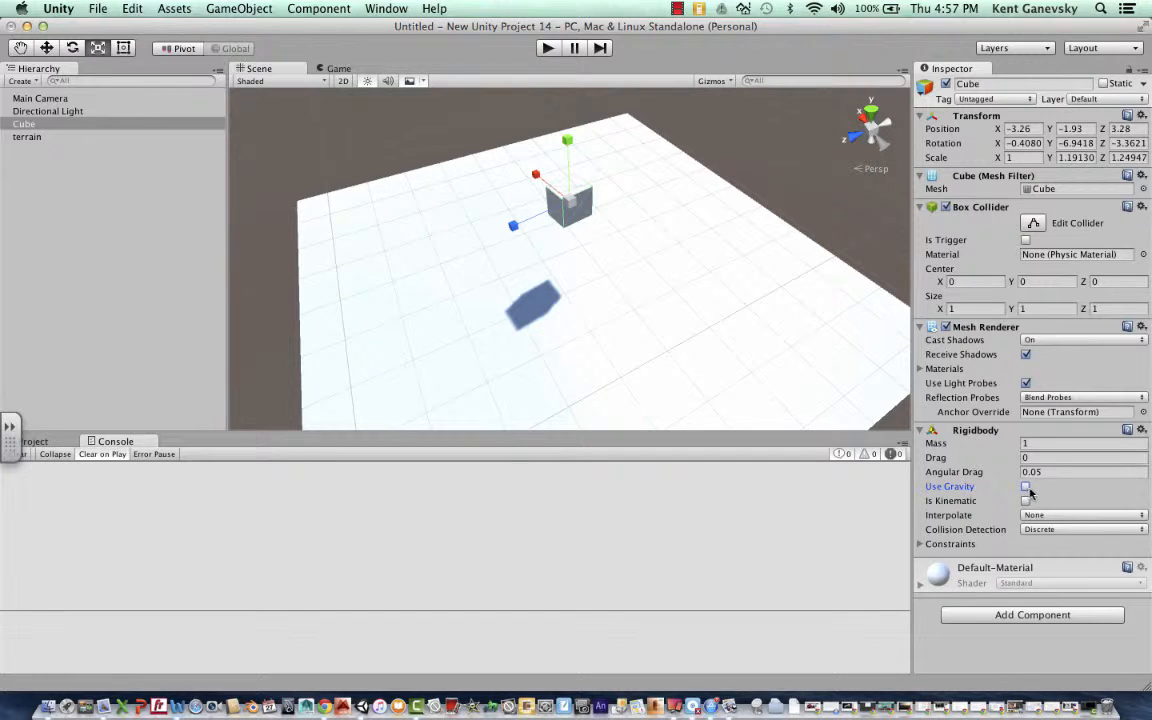
pyautogui.click(1025, 487)
# - Run the game several times to watch how the small cube falls onto the terrain
pyautogui.click(546, 49)
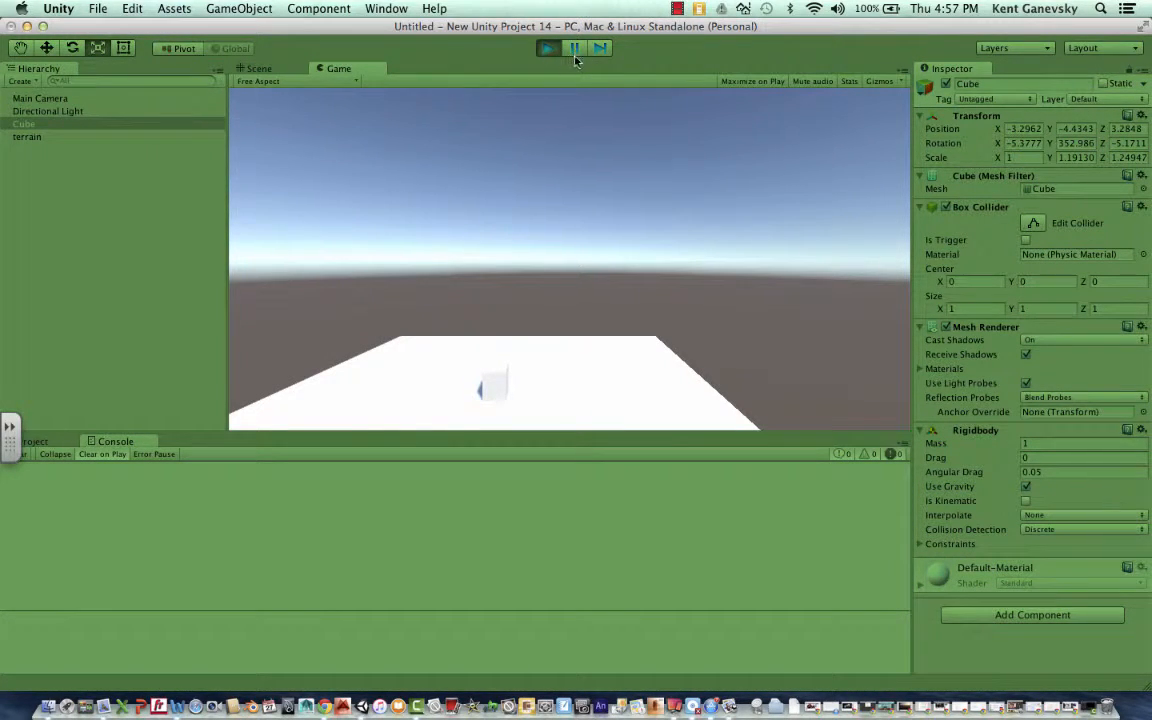
pyautogui.click(547, 48)
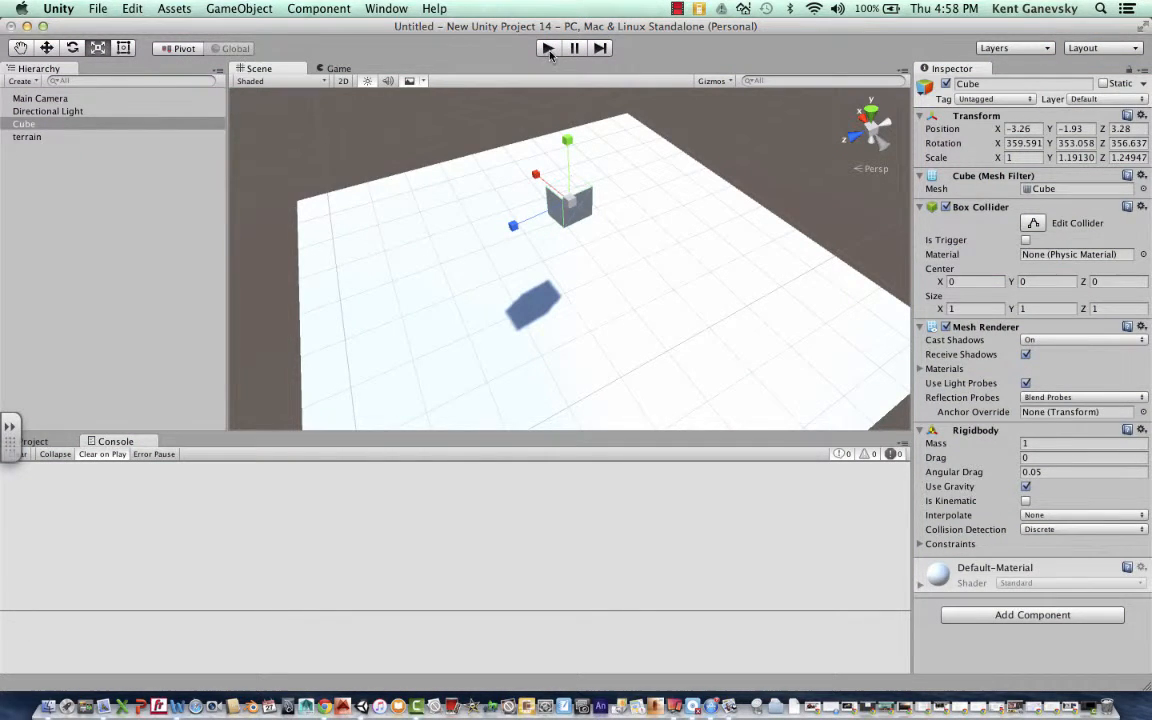
pyautogui.click(549, 50)
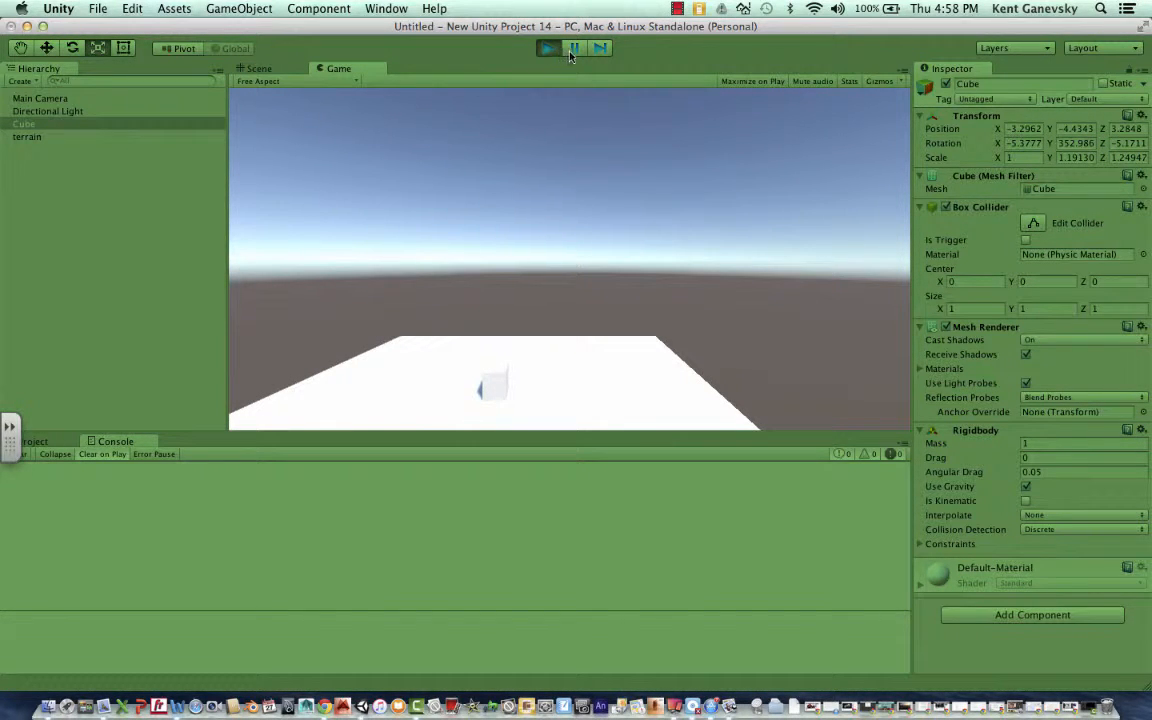
pyautogui.click(549, 49)
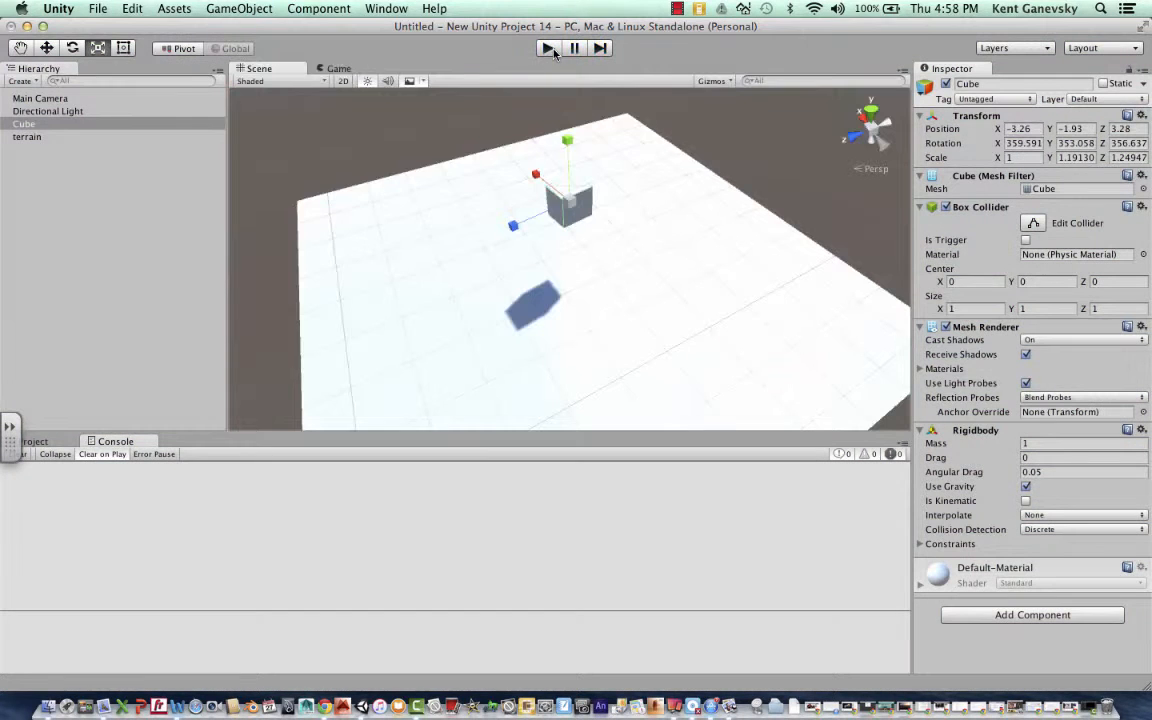
pyautogui.click(550, 49)
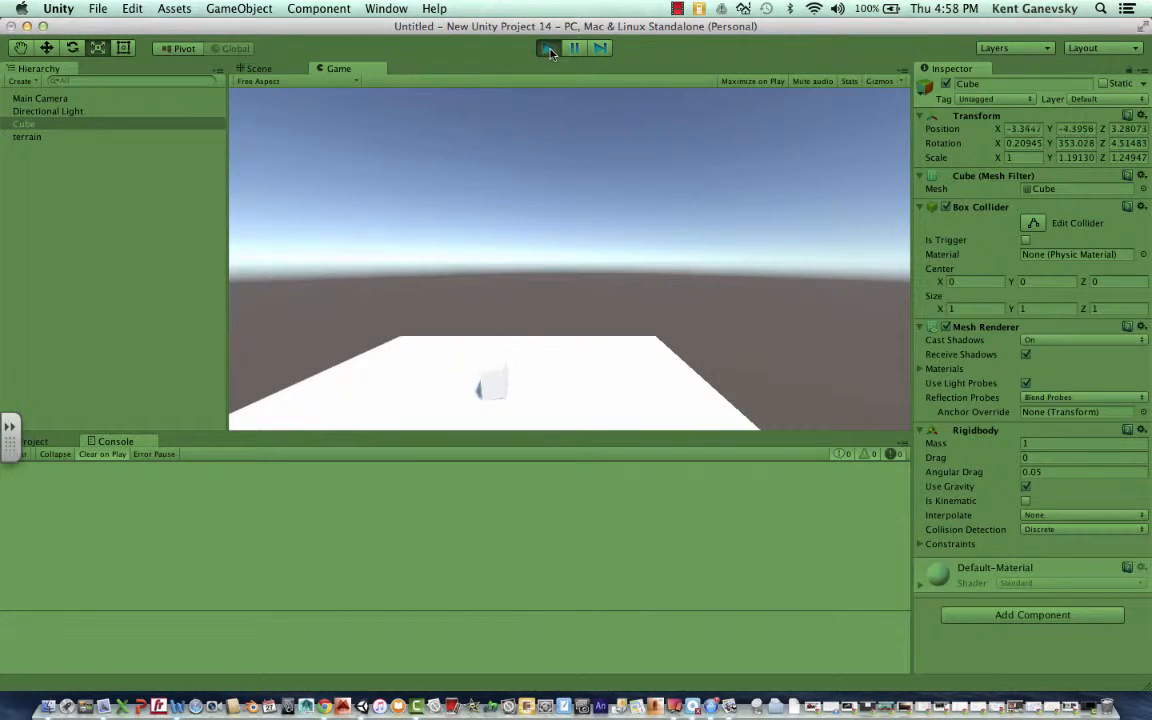
# - Pause the running game to check the cube's landing position in the scene, and exit play mode
pyautogui.click(571, 49)
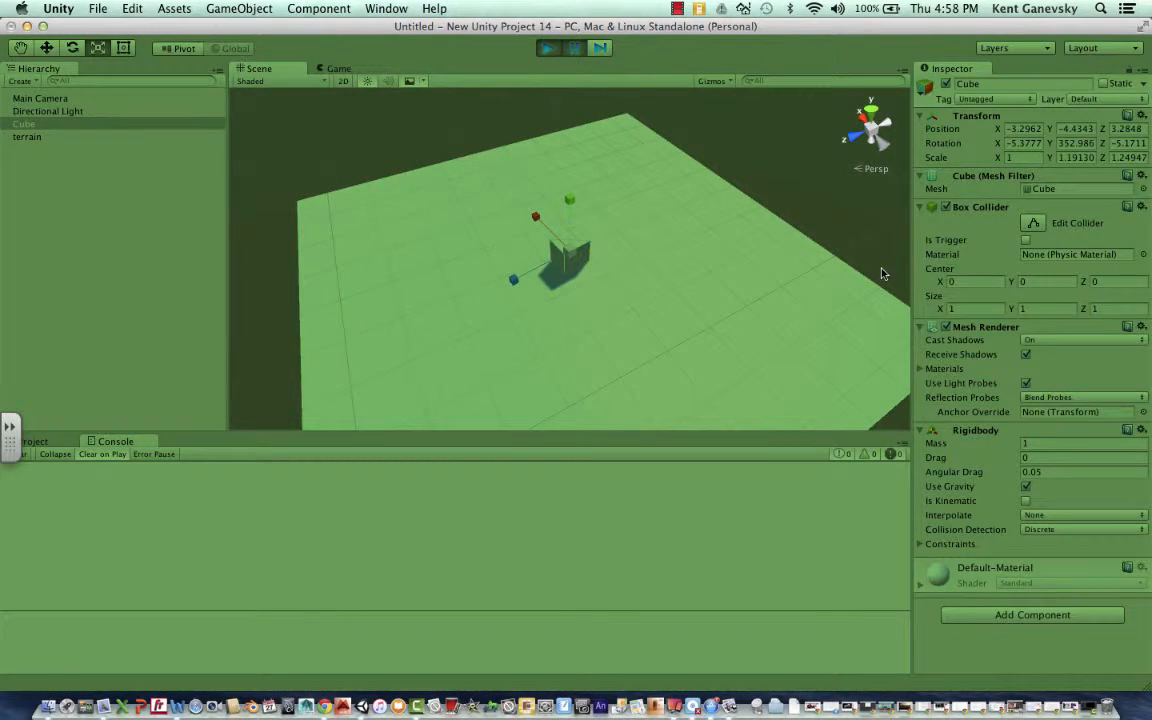
pyautogui.click(547, 48)
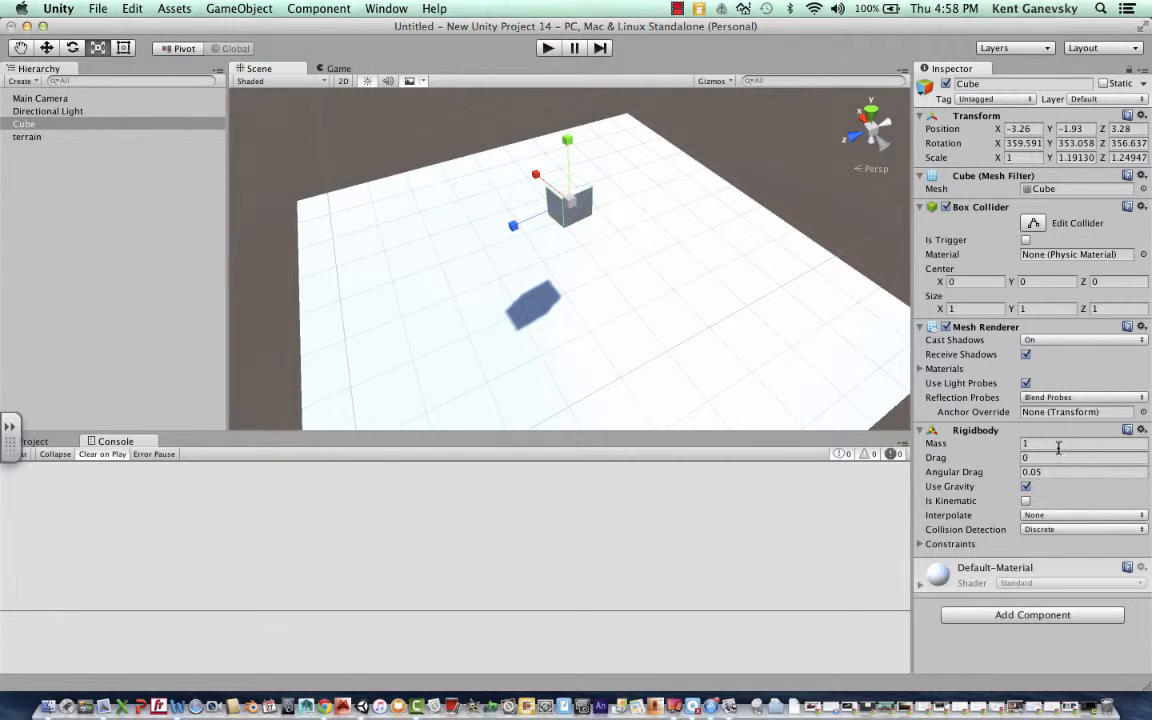
# - Set the cube's Rigidbody mass to 0.5 and keep the cube selected
pyautogui.click(1024, 443)
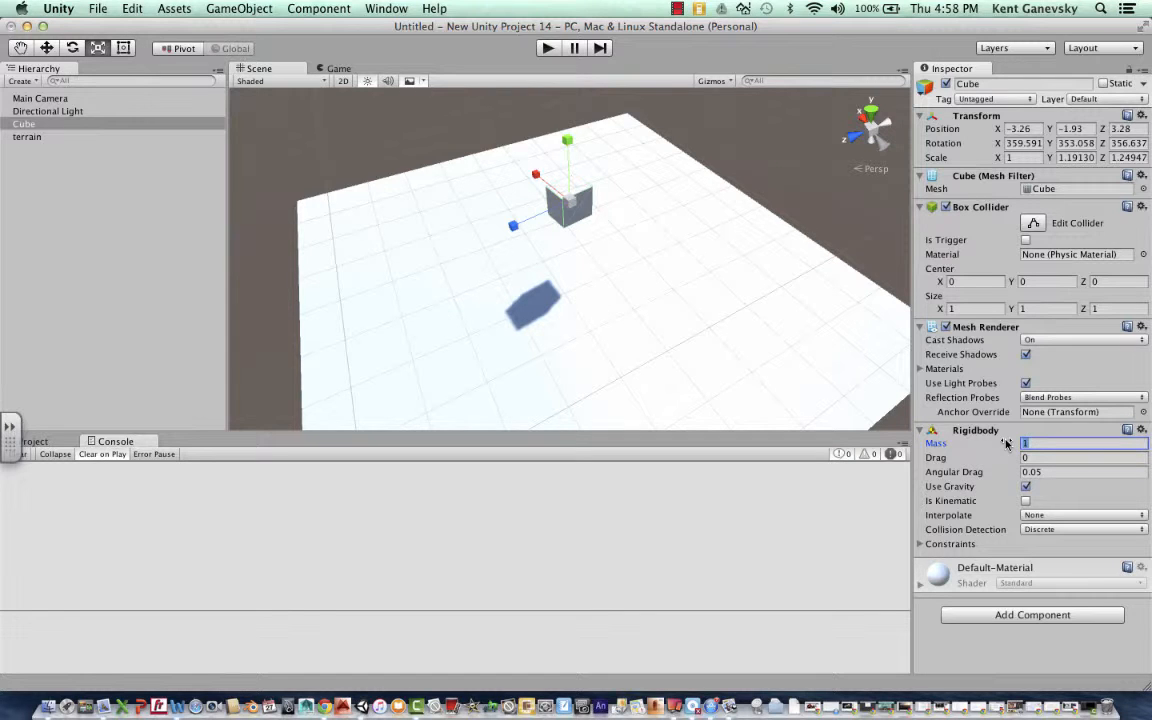
pyautogui.press('BackSpace')
pyautogui.write('.5')
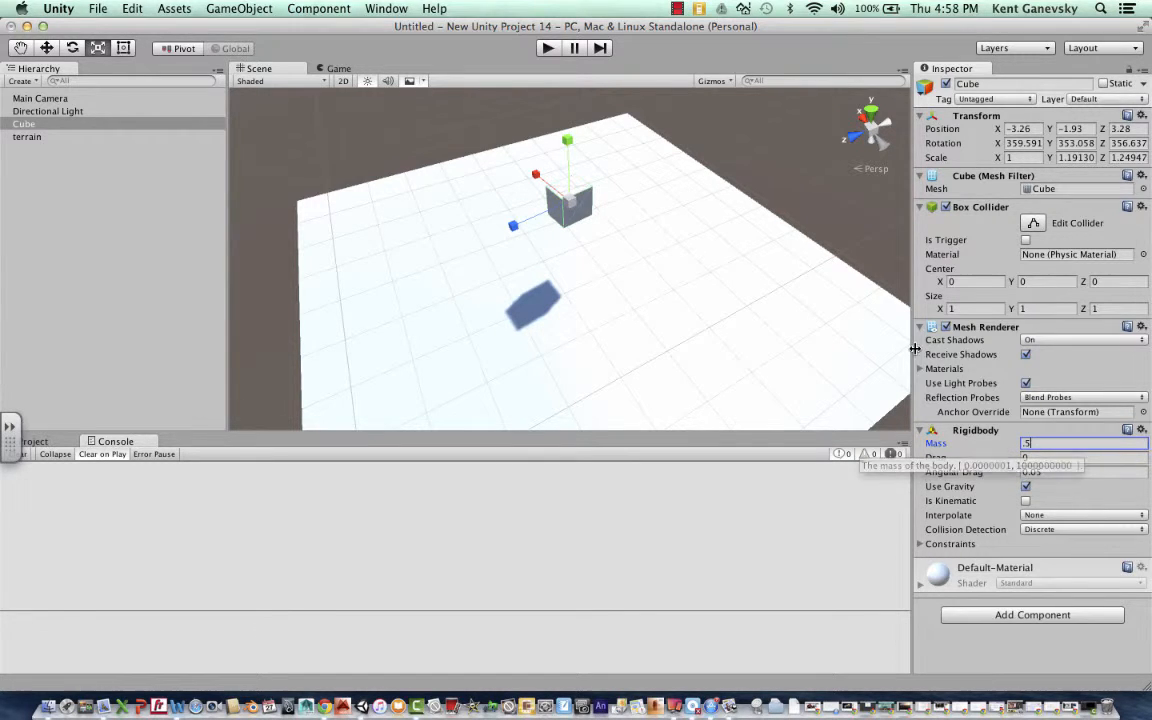
pyautogui.click(787, 185)
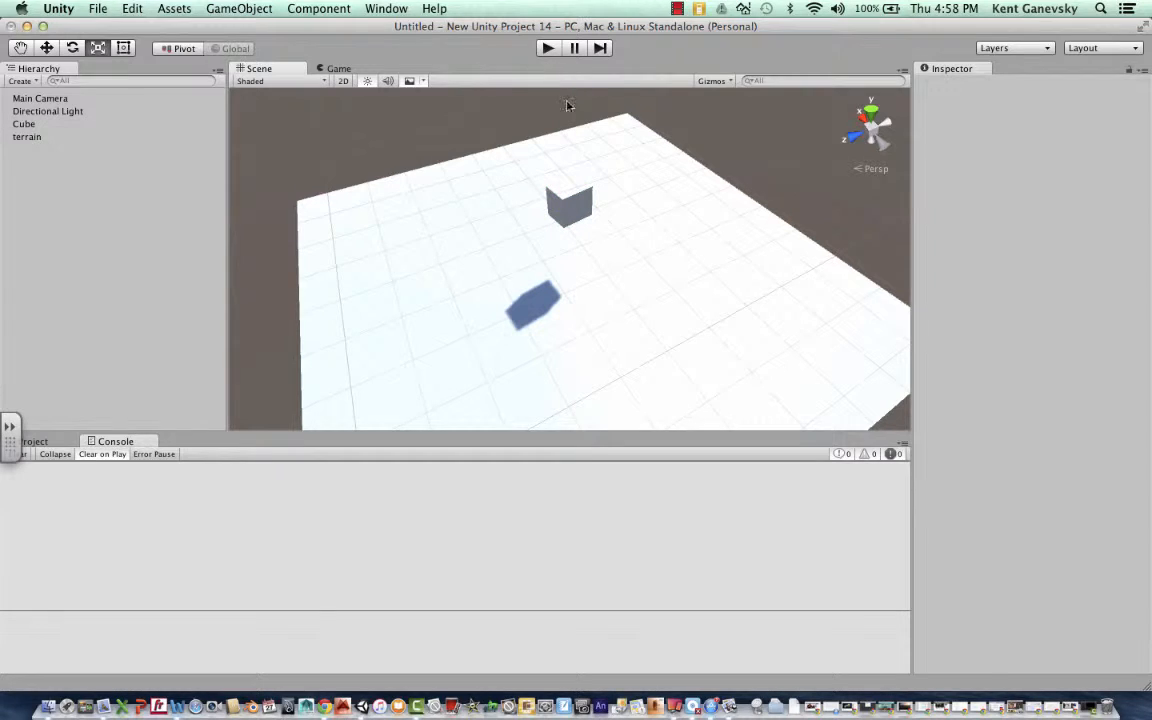
pyautogui.click(581, 183)
pyautogui.click(572, 198)
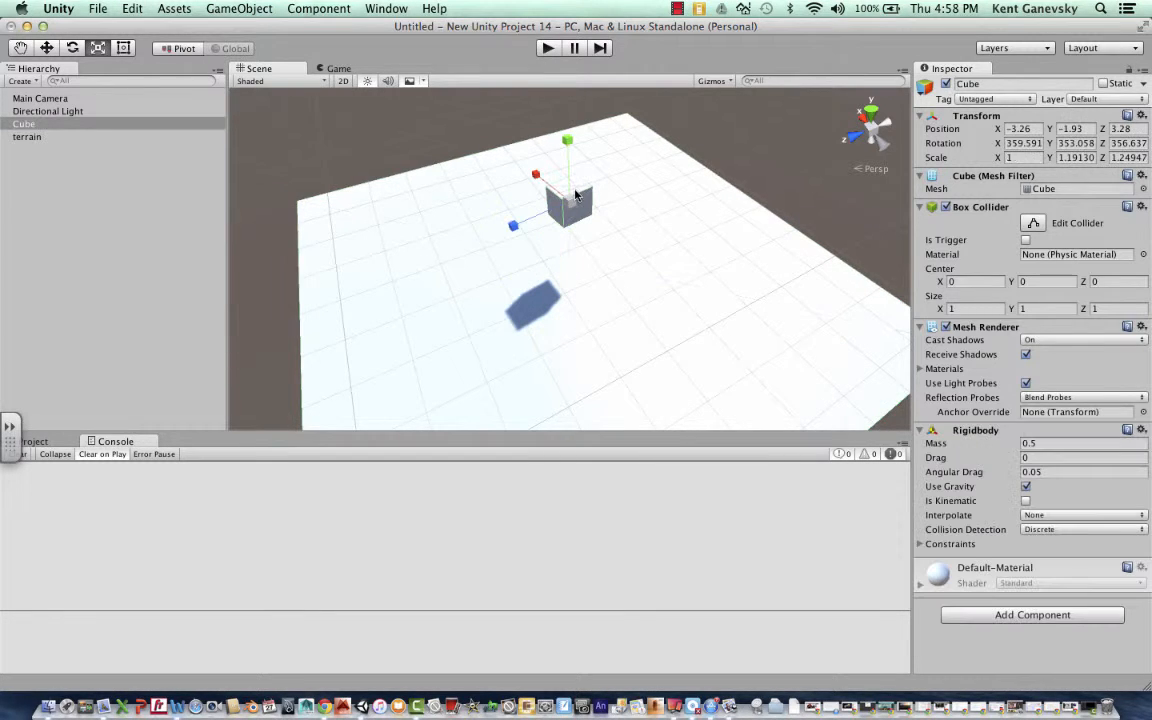
# - Test the lighter cube's fall in repeated game runs, pausing to examine how it rests on the terrain, and exit play mode
pyautogui.click(547, 49)
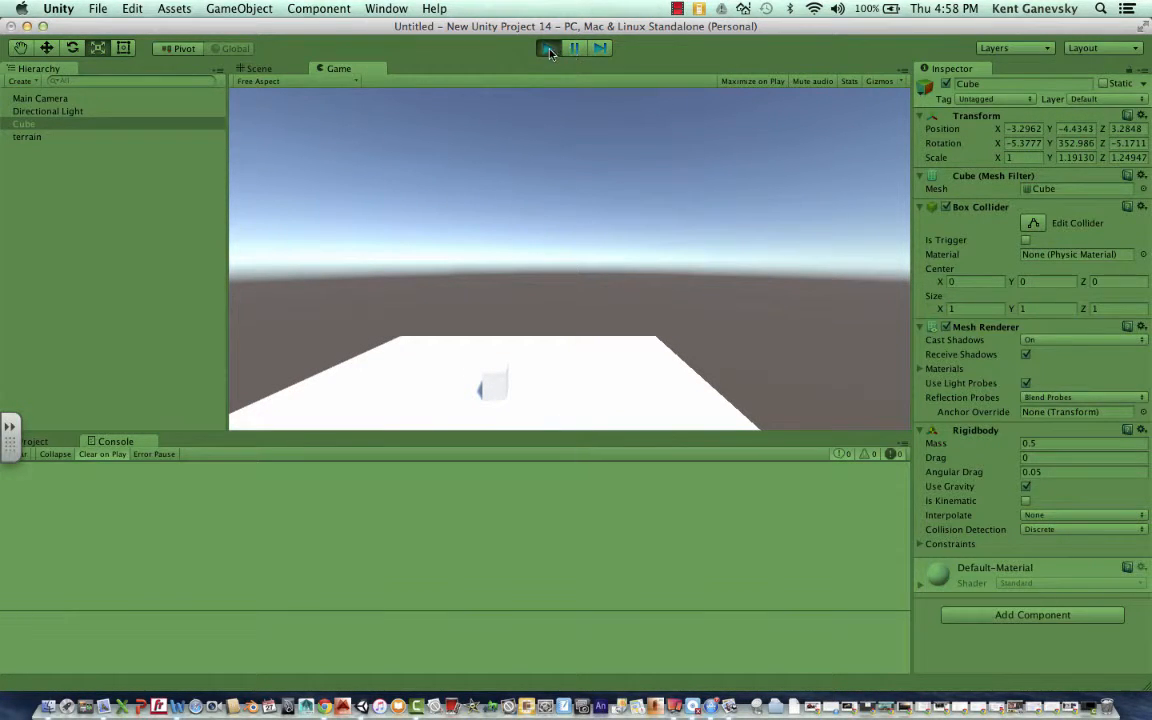
pyautogui.click(548, 50)
pyautogui.click(548, 49)
pyautogui.click(575, 49)
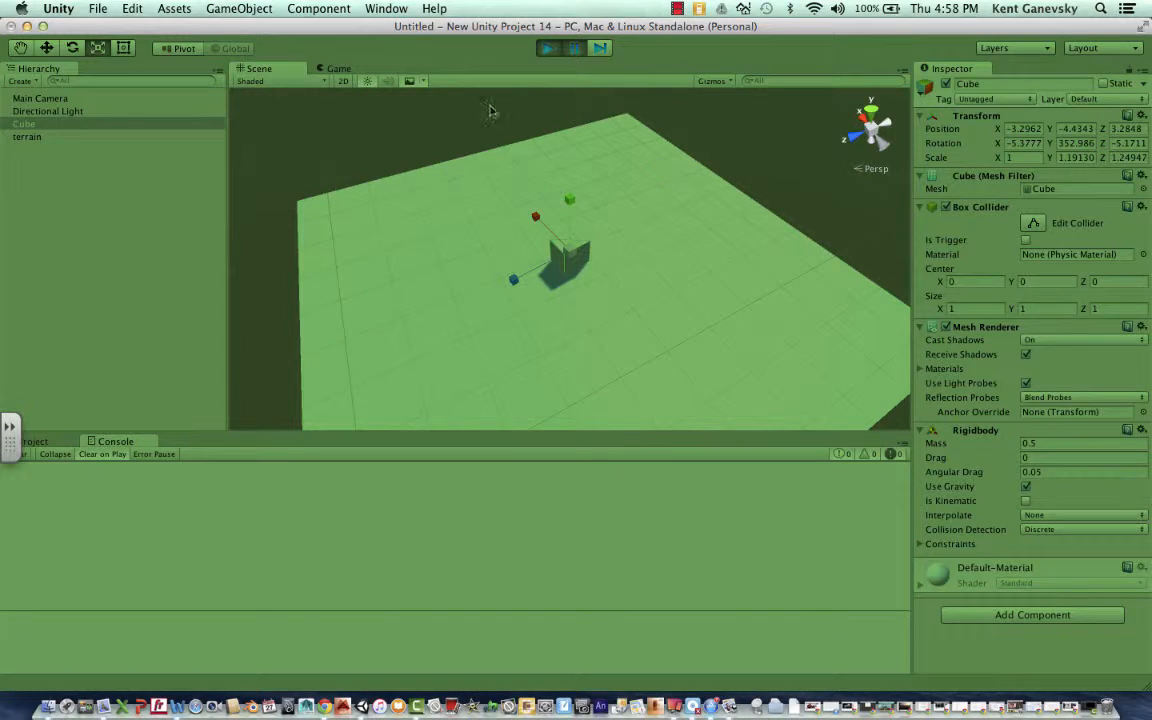
pyautogui.click(547, 50)
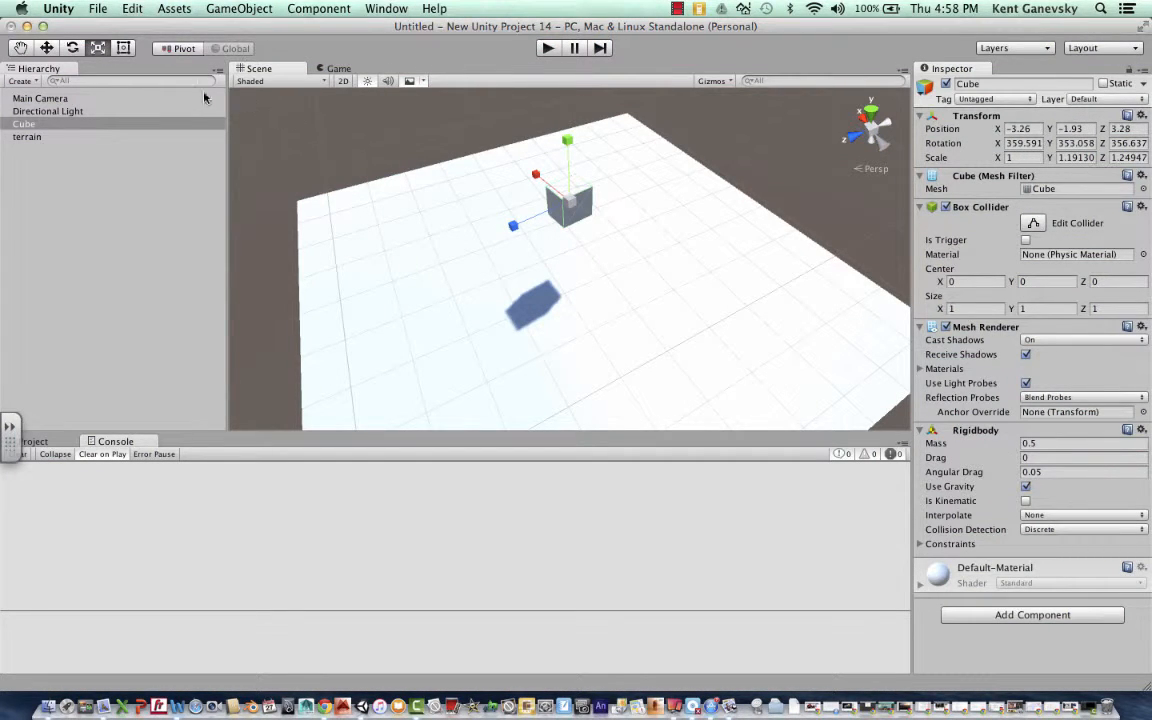
pyautogui.click(548, 49)
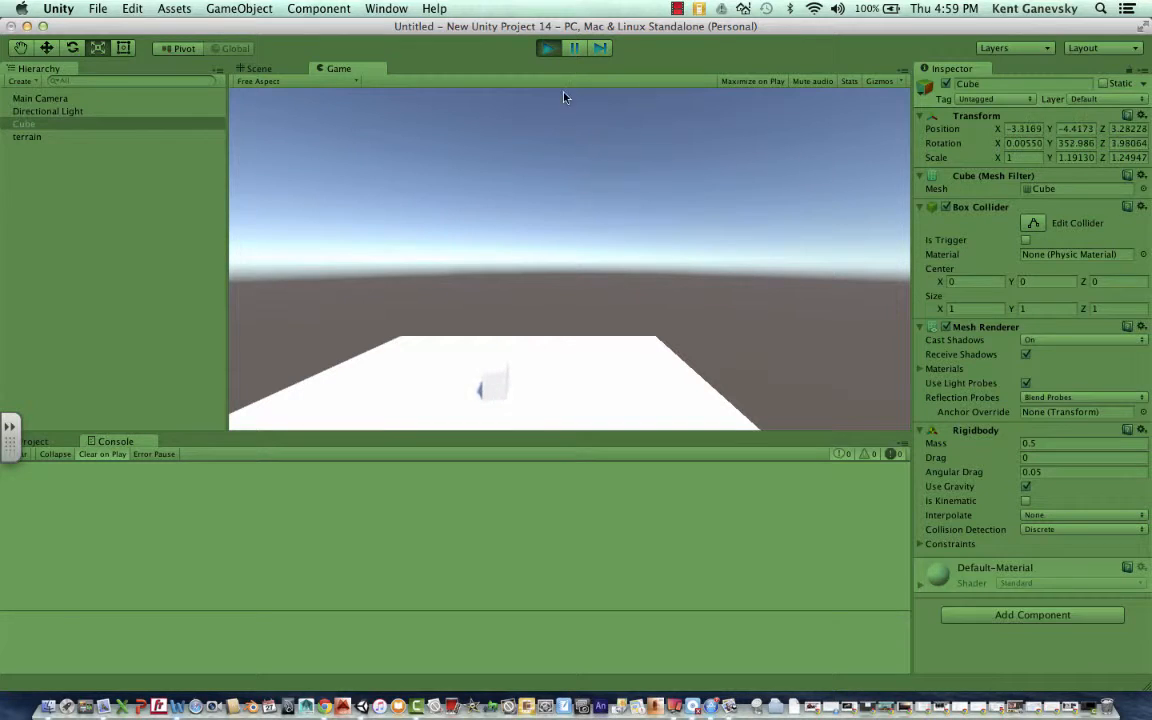
pyautogui.click(573, 53)
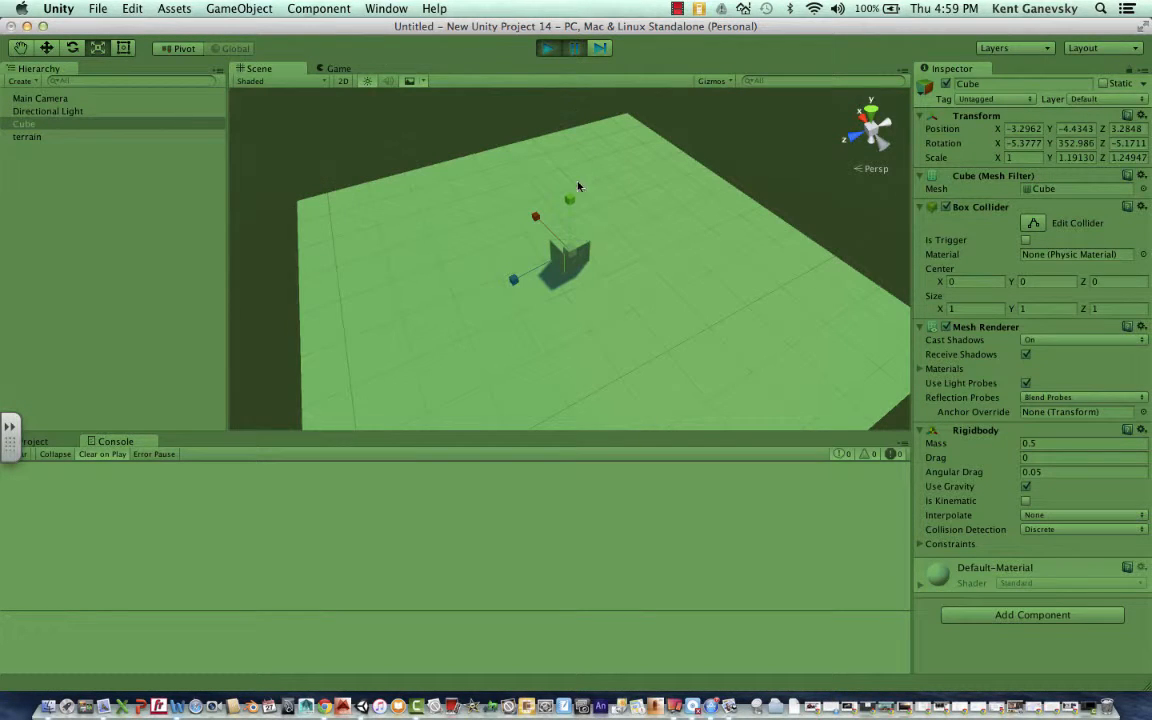
pyautogui.moveTo(570, 203); pyautogui.dragTo(569, 199)
pyautogui.click(546, 55)
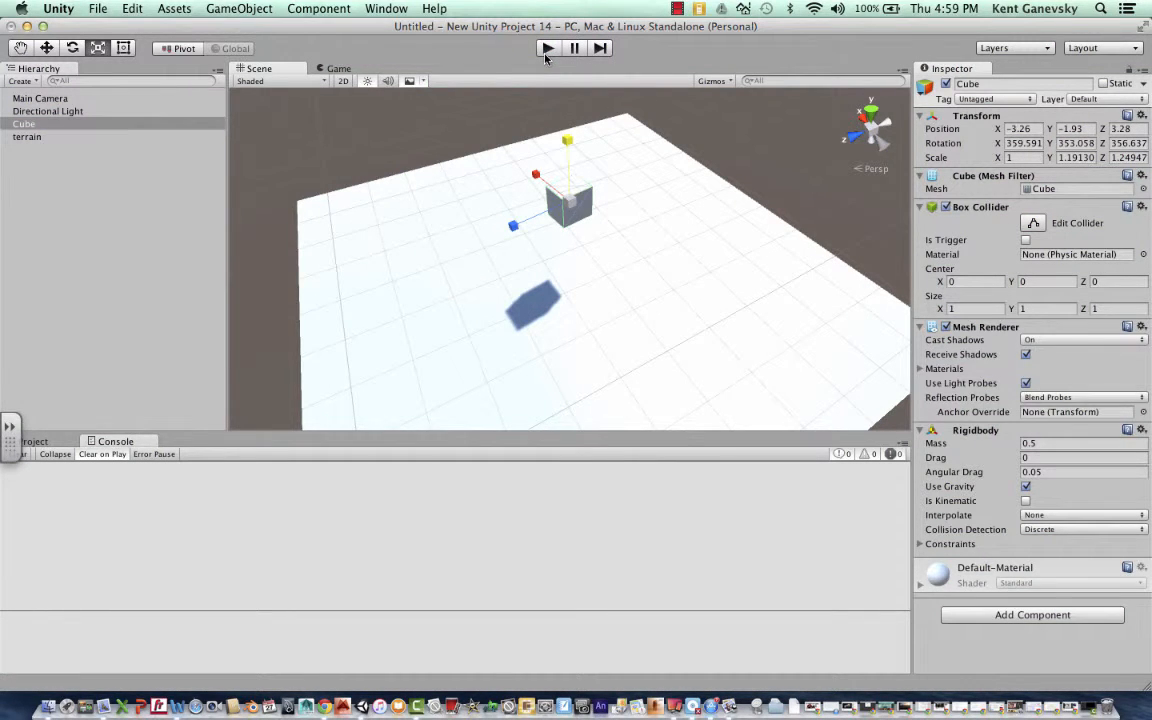